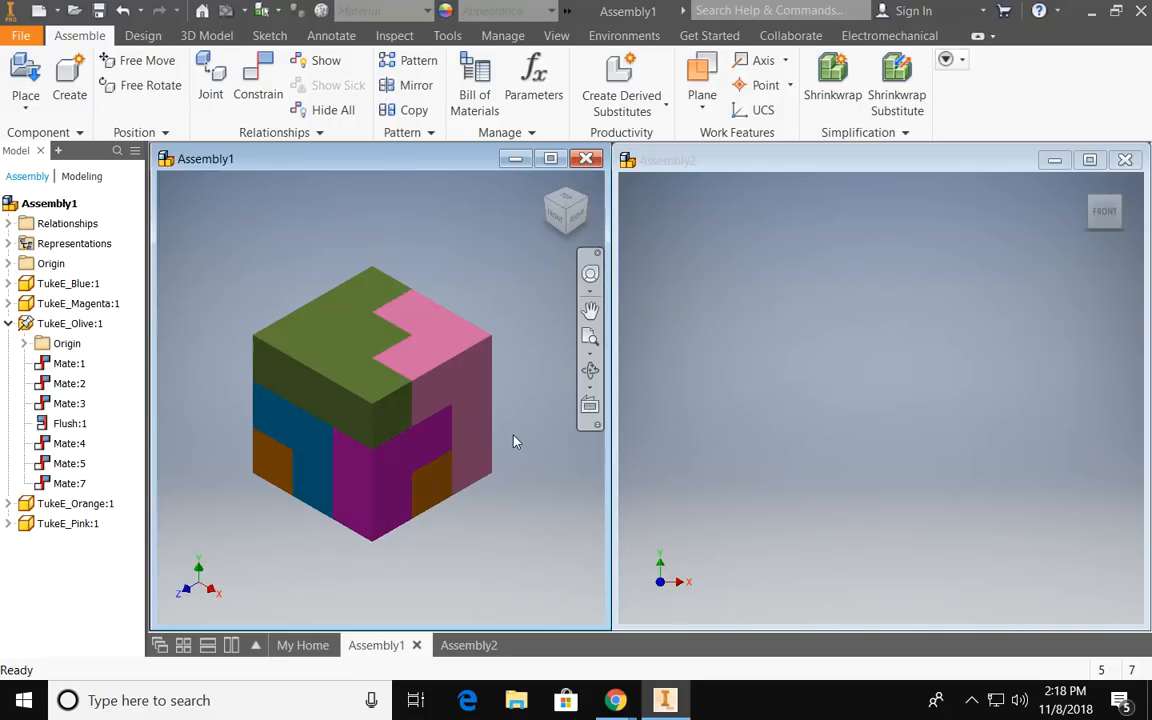
# Step: Analyze interference between all the parts of the finished cube in Assembly1
pyautogui.moveTo(202, 208); pyautogui.dragTo(545, 571)
pyautogui.click(393, 37)
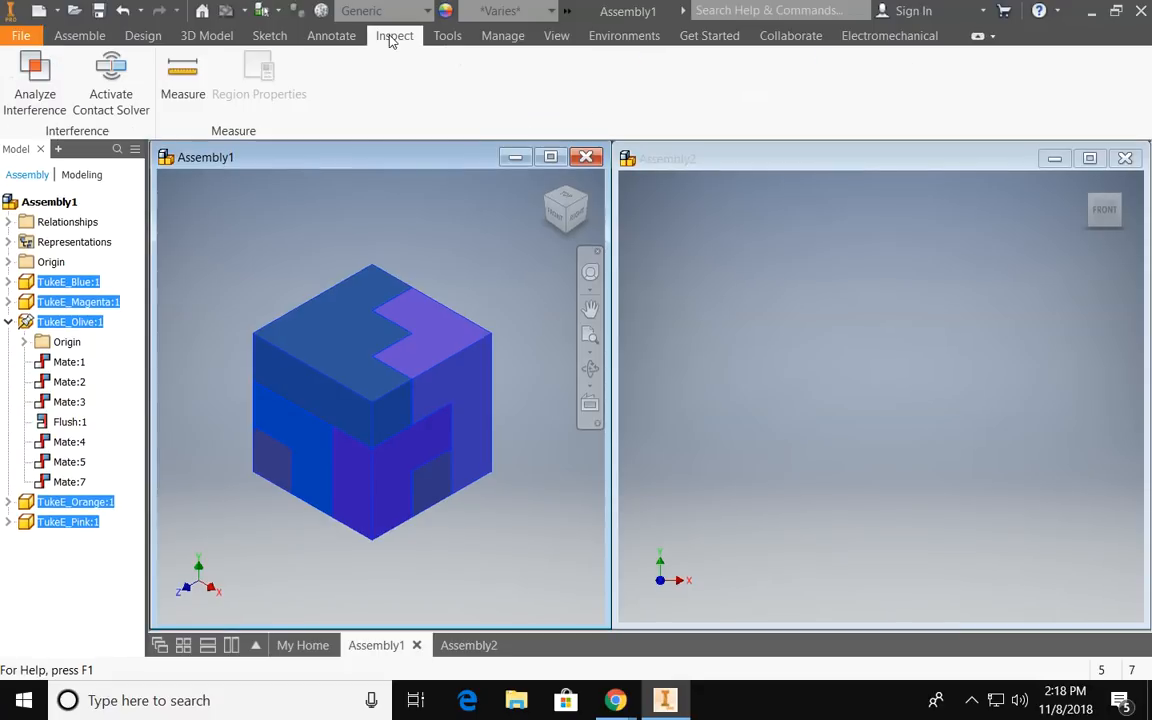
pyautogui.click(33, 85)
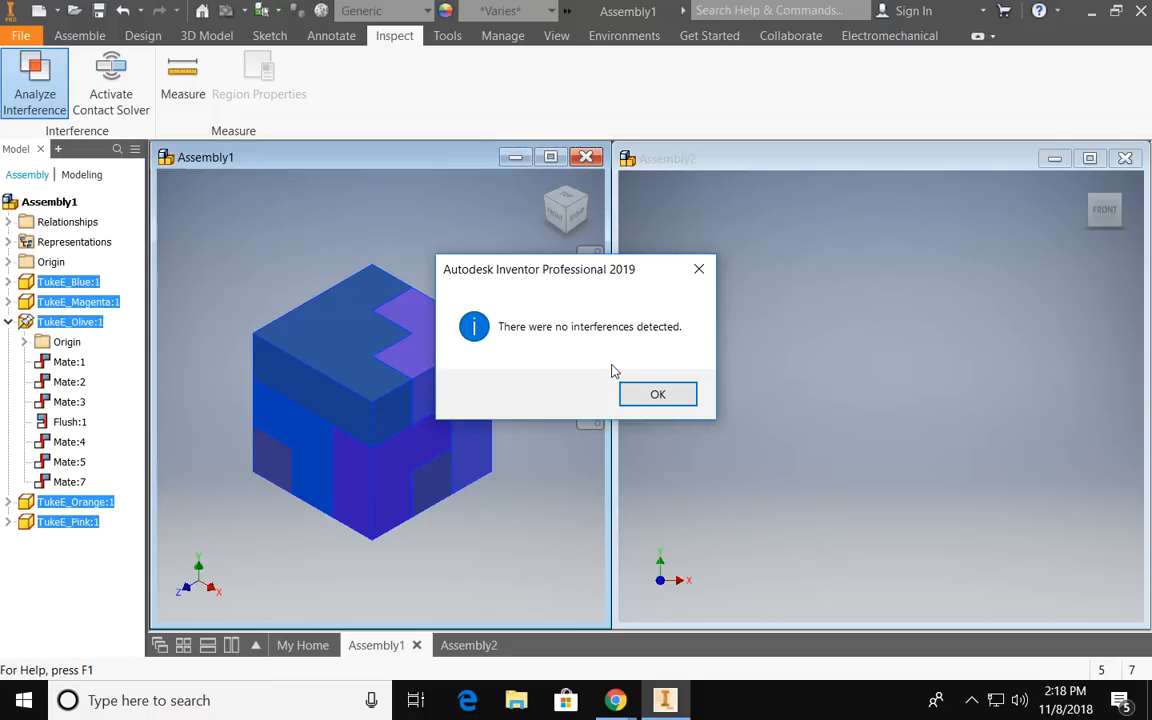
pyautogui.click(640, 392)
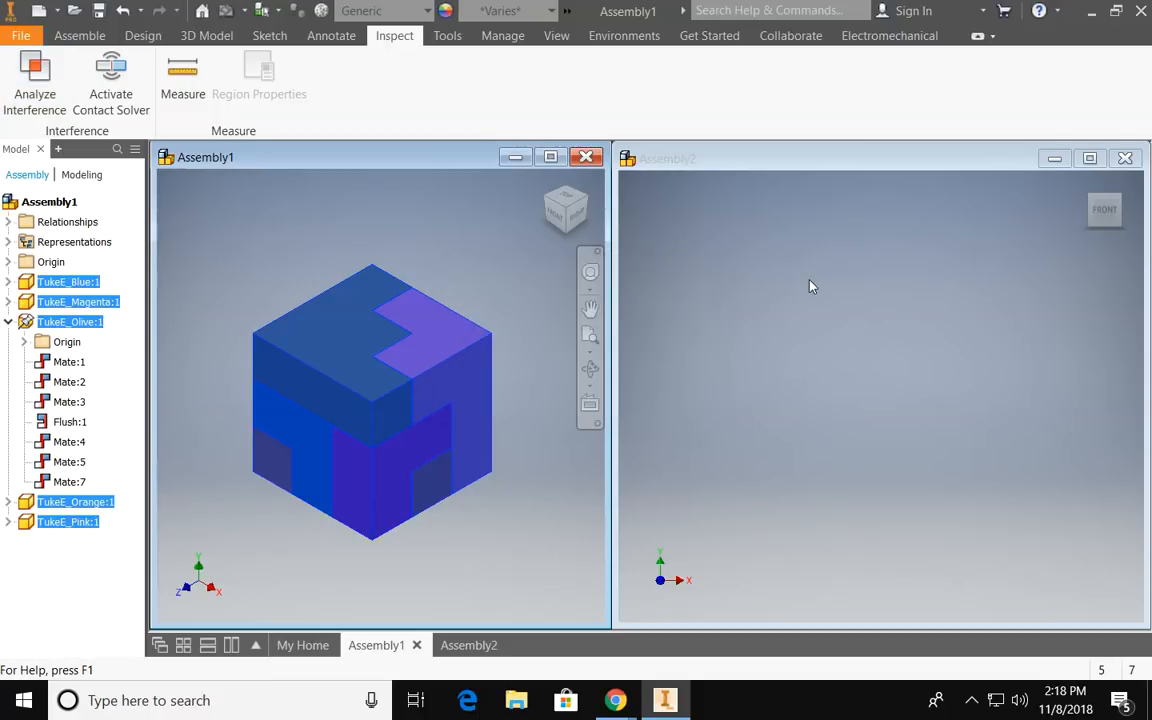
# Step: Make the empty Assembly2 document the active one
pyautogui.click(811, 287)
pyautogui.click(537, 265)
pyautogui.click(900, 320)
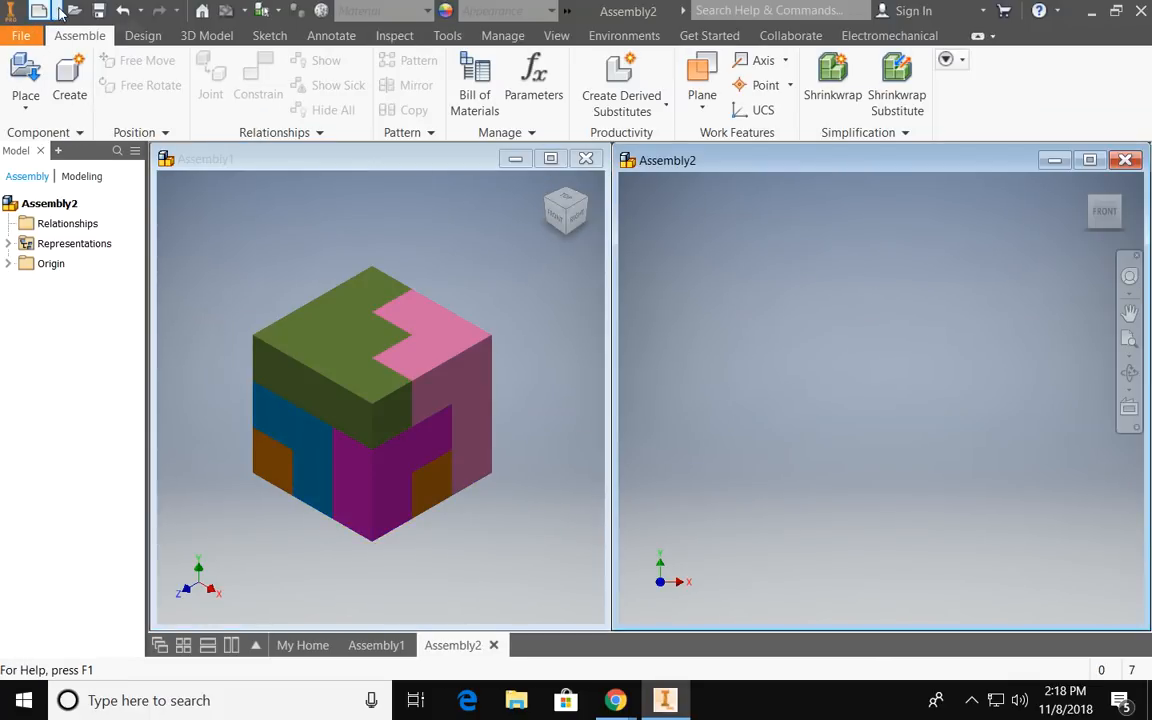
pyautogui.click(58, 10)
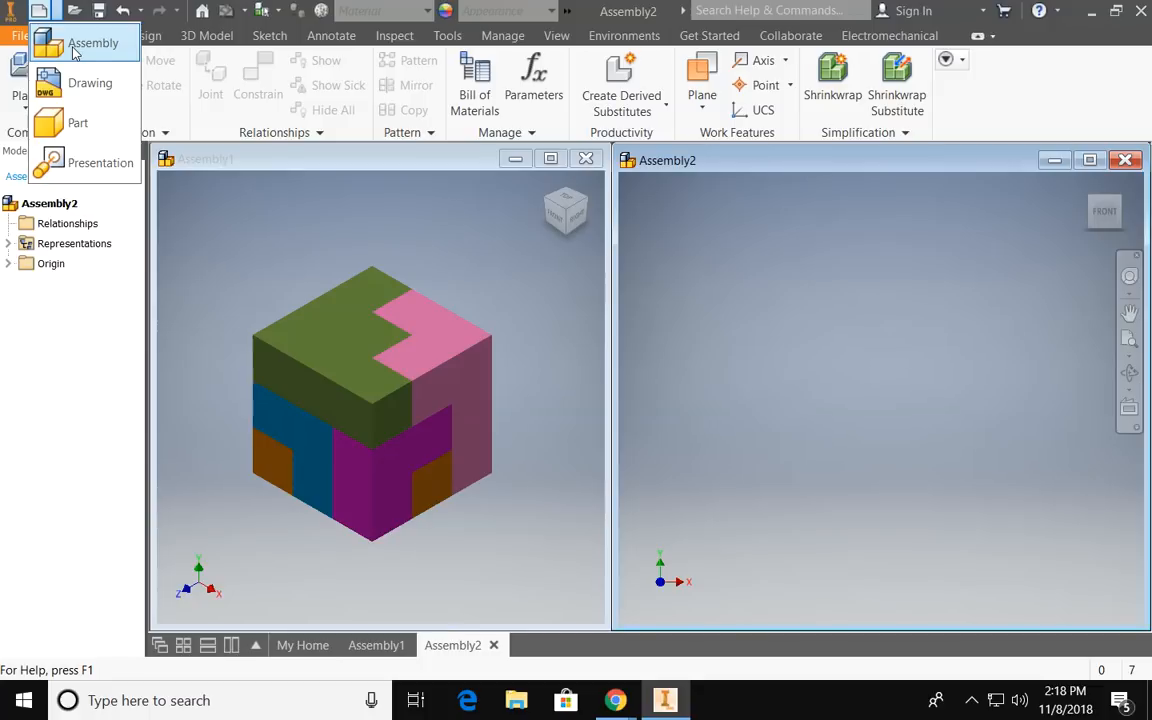
pyautogui.click(739, 265)
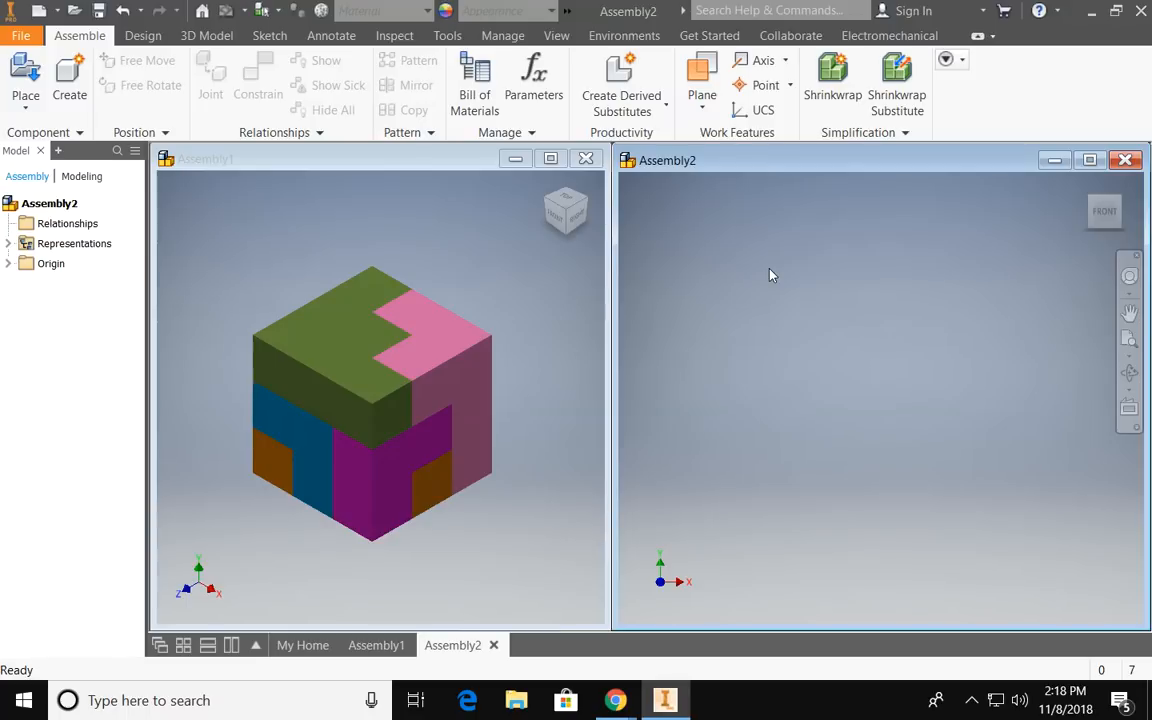
# Step: Place one instance each of TukeE_Blue, TukeE_Magenta, TukeE_Olive, TukeE_Orange and TukeE_Pink from the IED_Puzzle Cube Project 18-19 folder into Assembly2
pyautogui.click(25, 72)
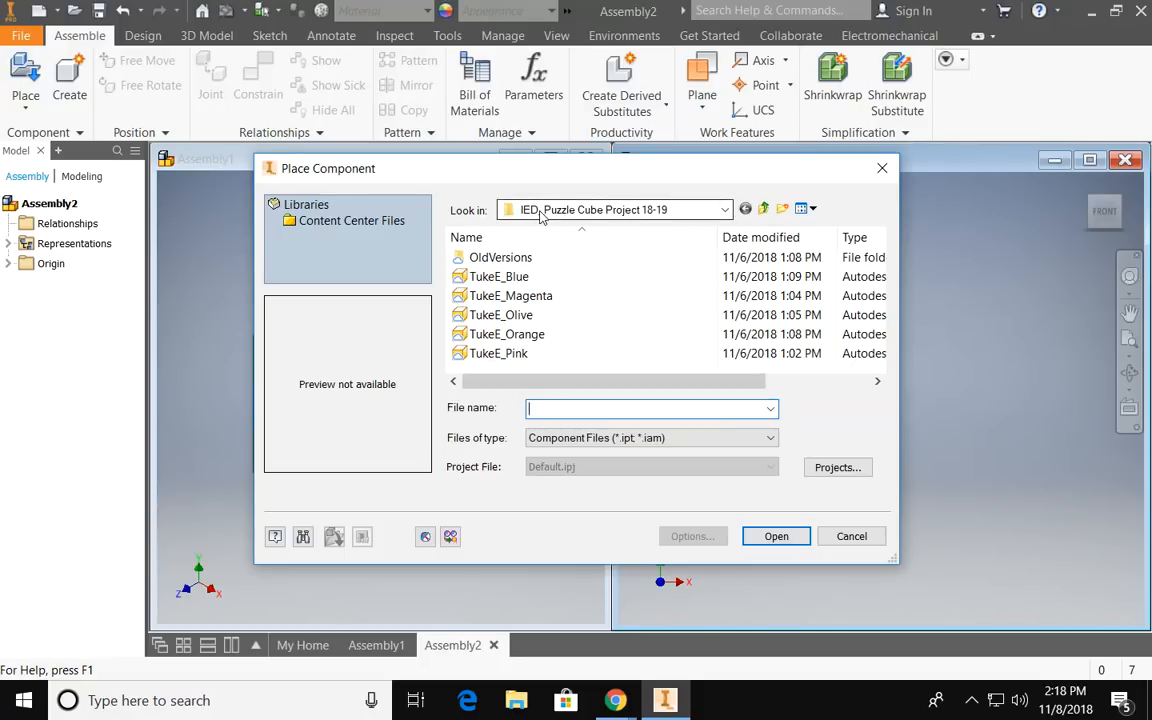
pyautogui.click(493, 277)
pyautogui.keyDown('shift'); pyautogui.click(505, 355); pyautogui.keyUp('shift')
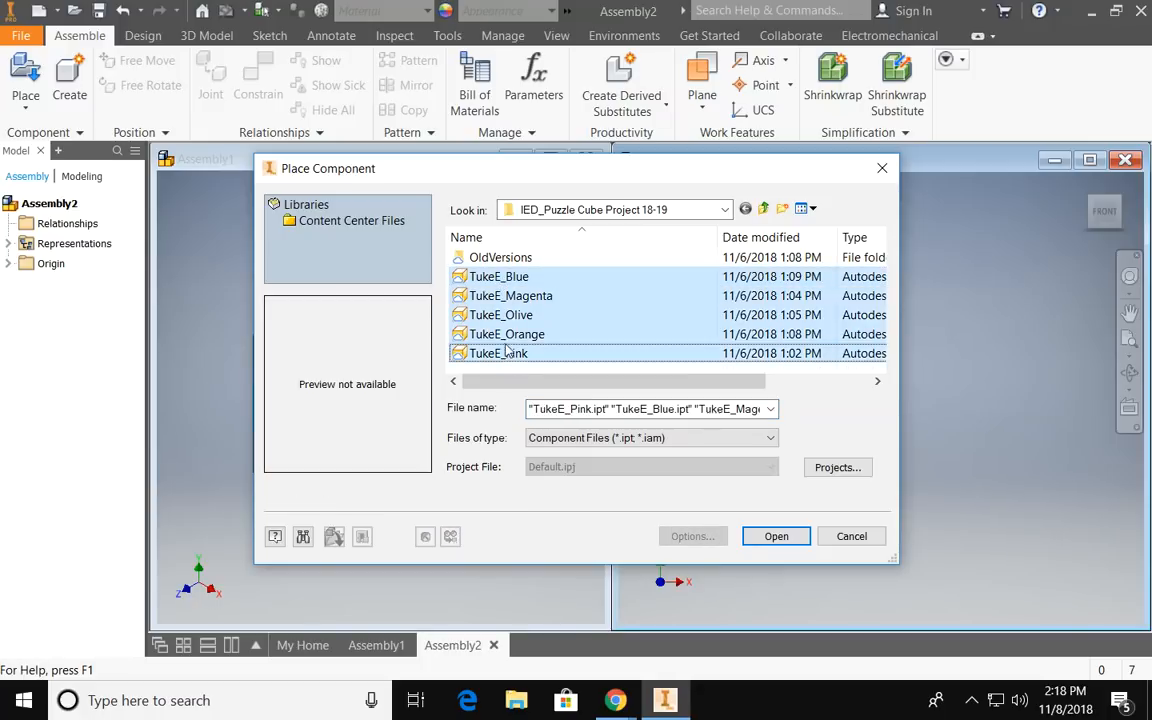
pyautogui.click(498, 277)
pyautogui.keyDown('ctrl'); pyautogui.click(500, 296); pyautogui.keyUp('ctrl')
pyautogui.keyDown('ctrl'); pyautogui.click(500, 315); pyautogui.keyUp('ctrl')
pyautogui.keyDown('ctrl'); pyautogui.click(505, 334); pyautogui.keyUp('ctrl')
pyautogui.keyDown('ctrl'); pyautogui.click(500, 354); pyautogui.keyUp('ctrl')
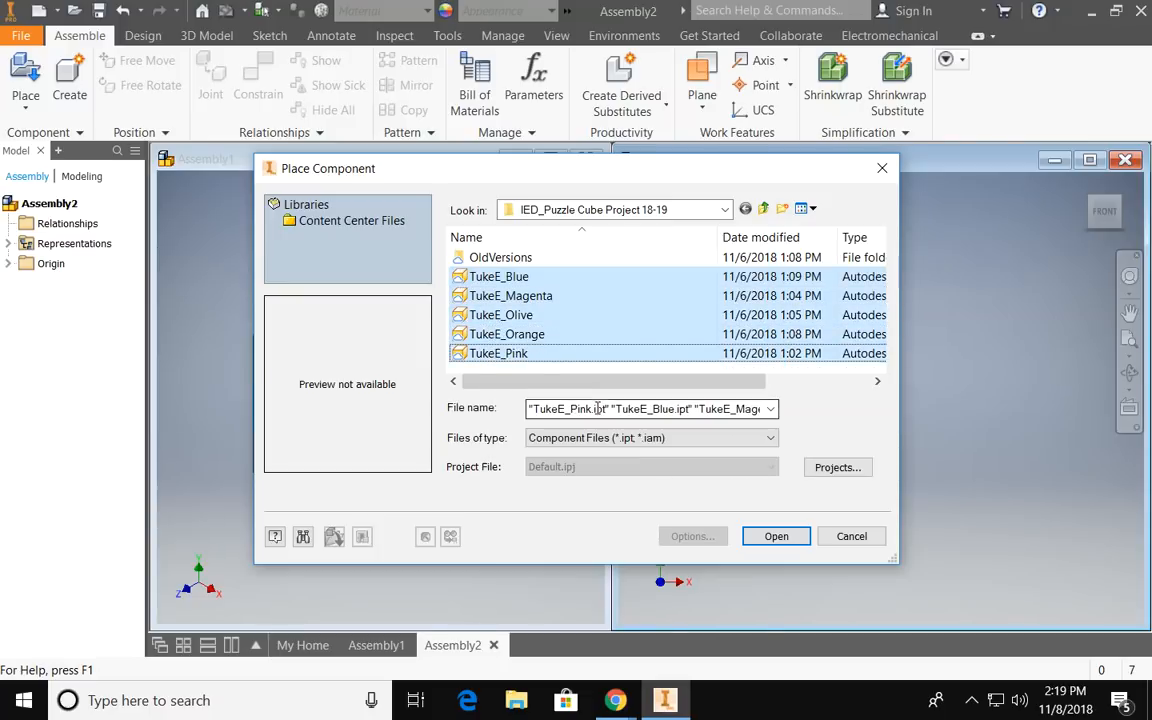
pyautogui.click(776, 537)
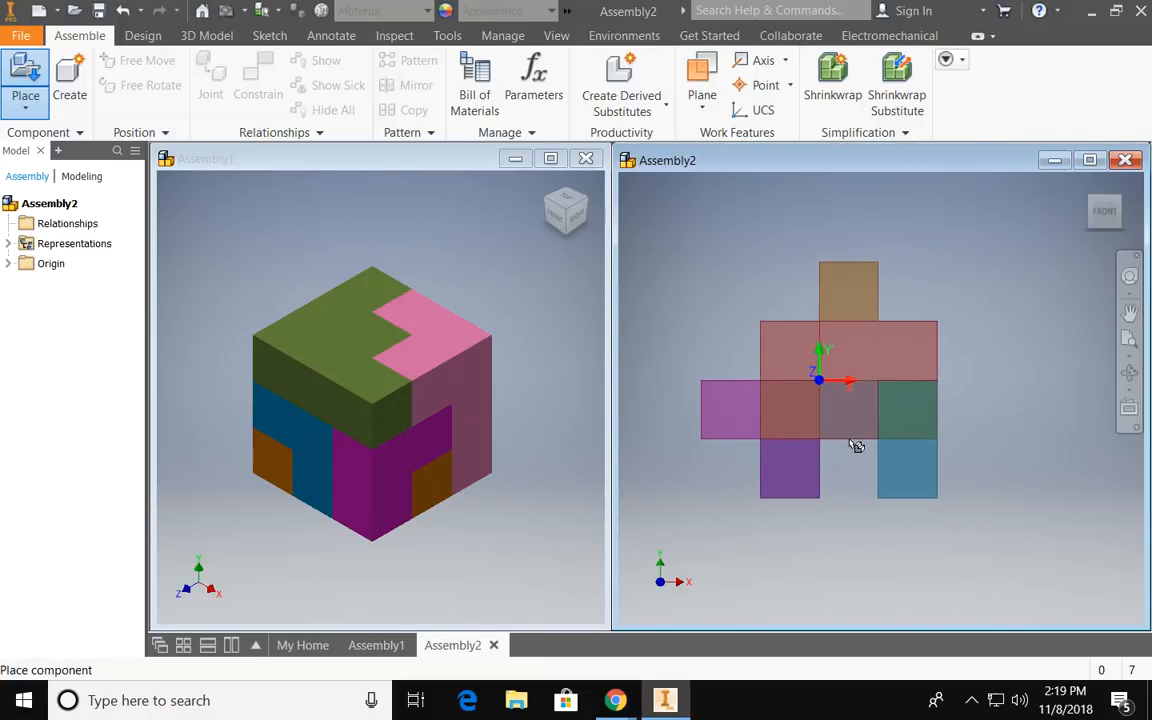
pyautogui.click(838, 442)
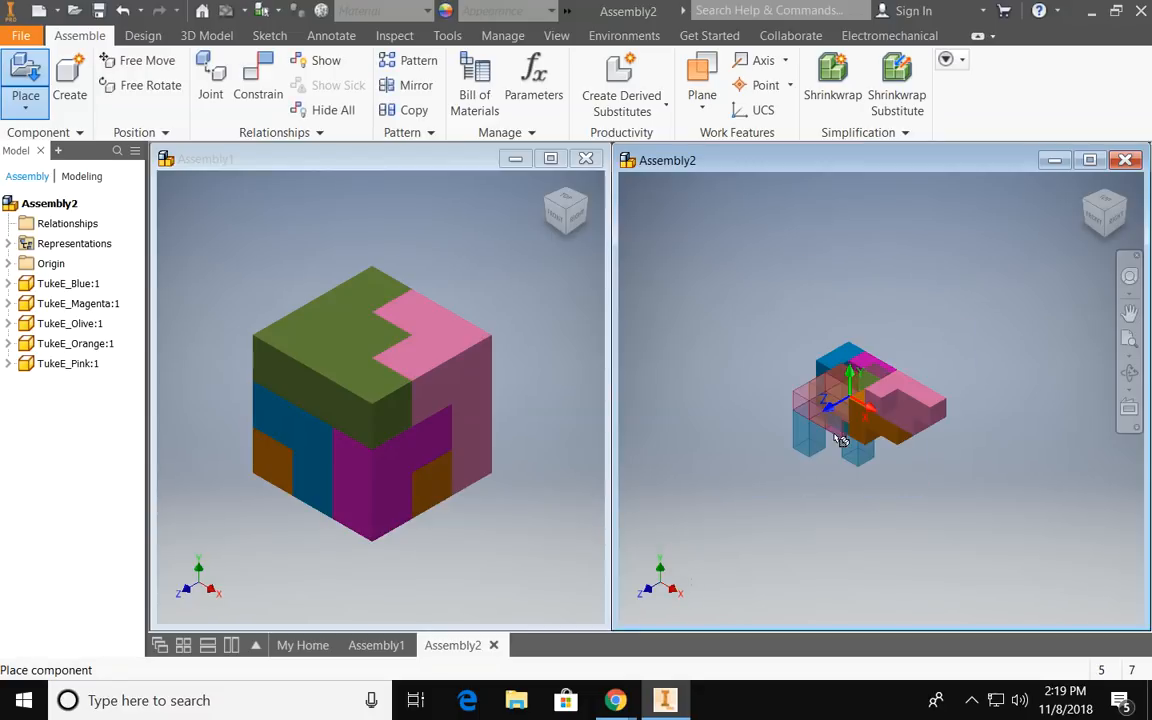
pyautogui.rightClick(748, 447)
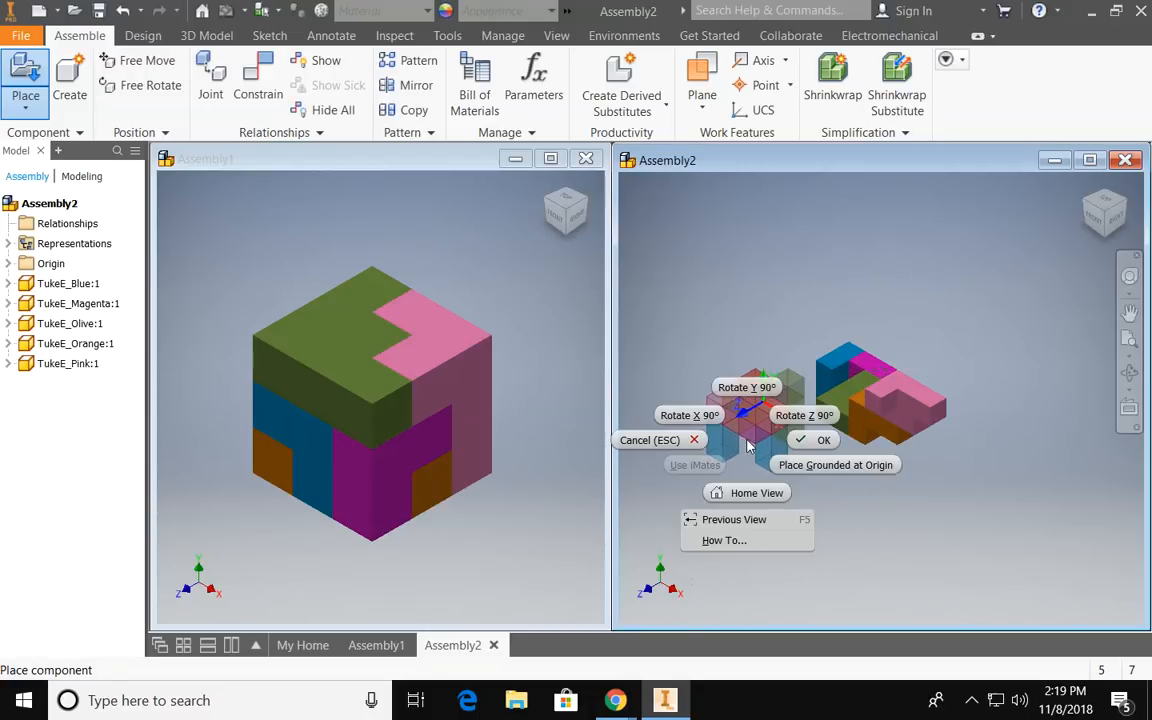
pyautogui.click(815, 441)
# Step: Spread the overlapping puzzle parts apart, with the blue, pink, magenta and orange parts arranged around the olive one
pyautogui.moveTo(849, 368); pyautogui.dragTo(749, 368)
pyautogui.moveTo(935, 406); pyautogui.dragTo(1024, 343)
pyautogui.moveTo(885, 359); pyautogui.dragTo(885, 278)
pyautogui.moveTo(878, 435); pyautogui.dragTo(908, 510)
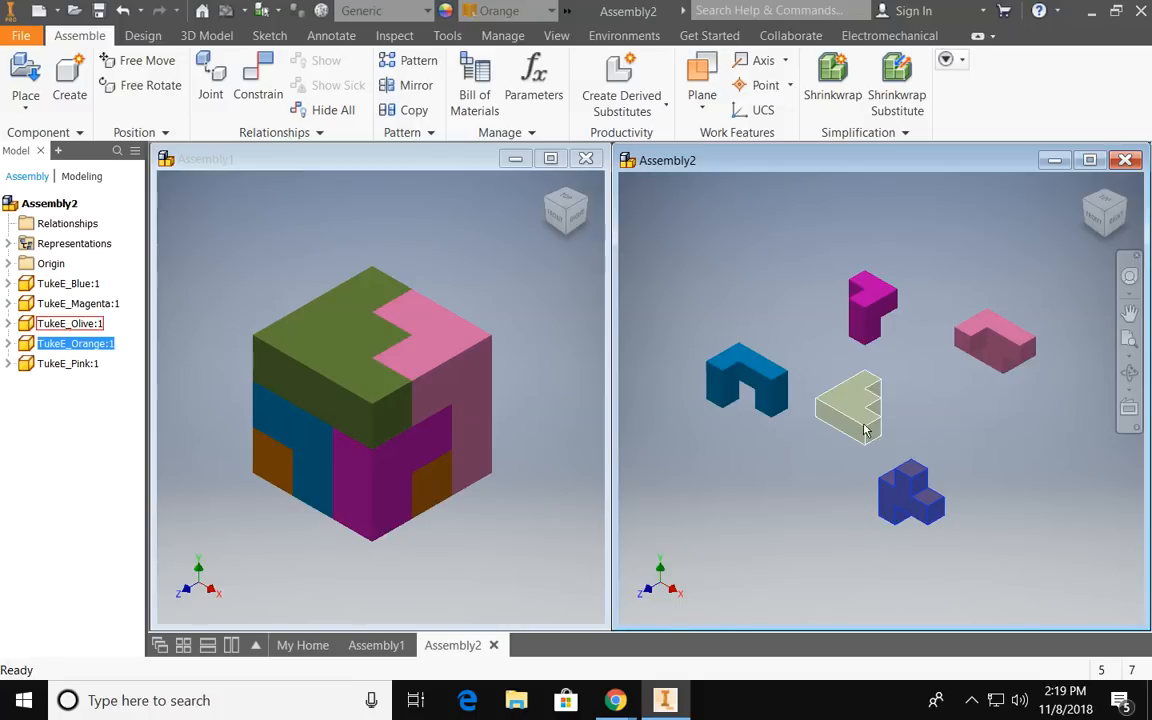
pyautogui.moveTo(857, 412); pyautogui.dragTo(855, 404)
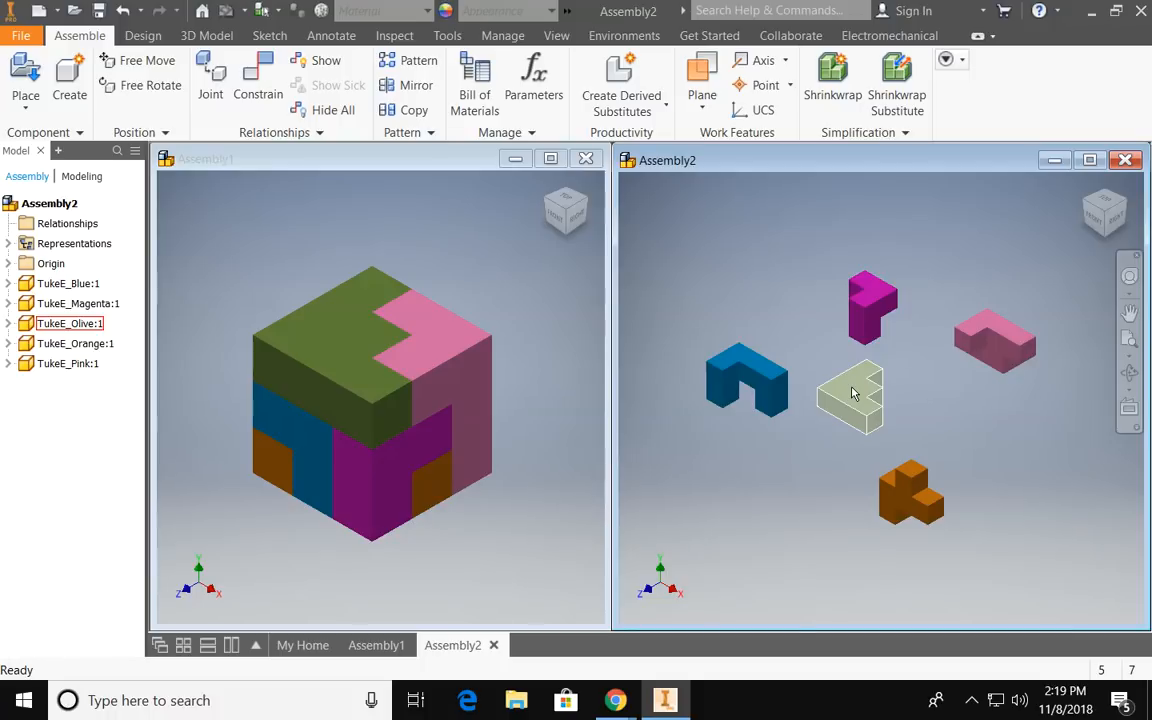
# Step: Ground the olive part in Assembly2 and try moving it to check that it is fixed
pyautogui.rightClick(853, 393)
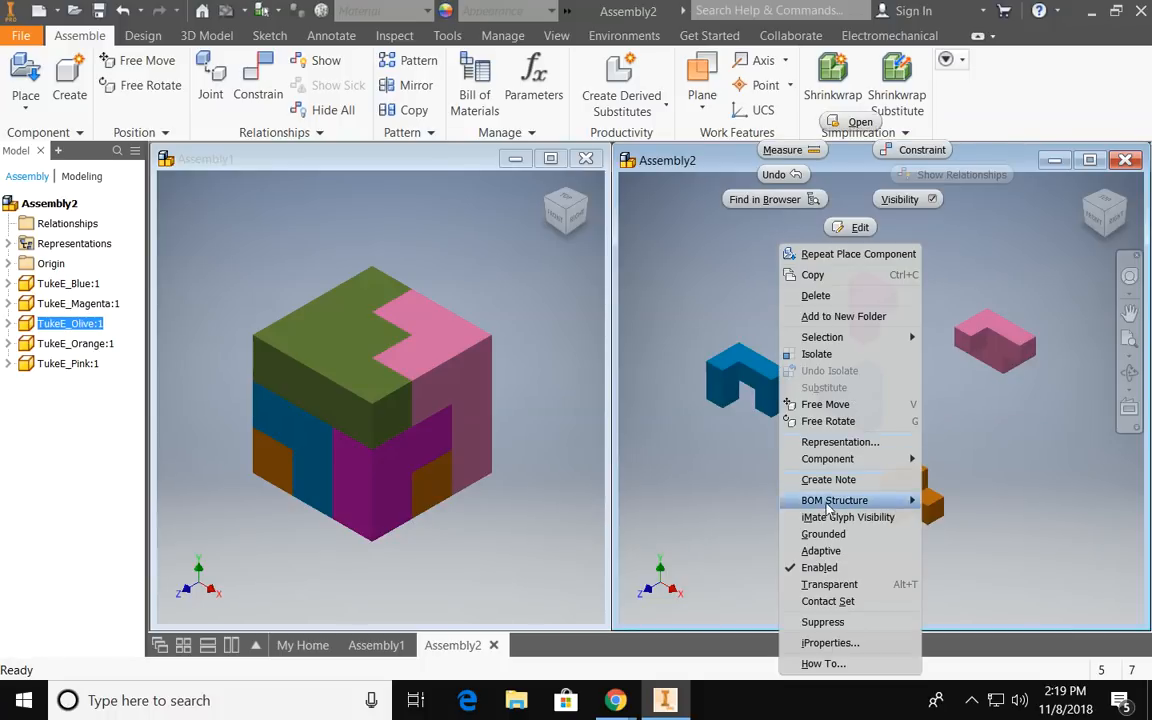
pyautogui.click(830, 537)
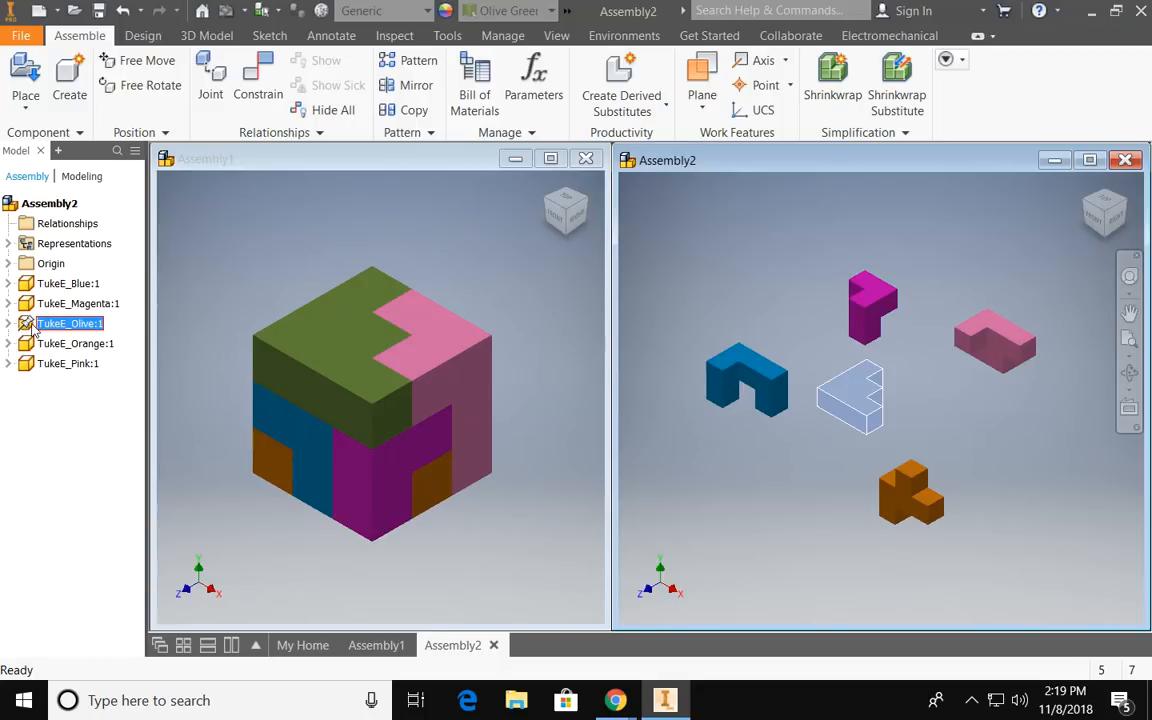
pyautogui.click(865, 466)
pyautogui.moveTo(856, 400); pyautogui.dragTo(878, 402)
pyautogui.moveTo(870, 402); pyautogui.dragTo(815, 432)
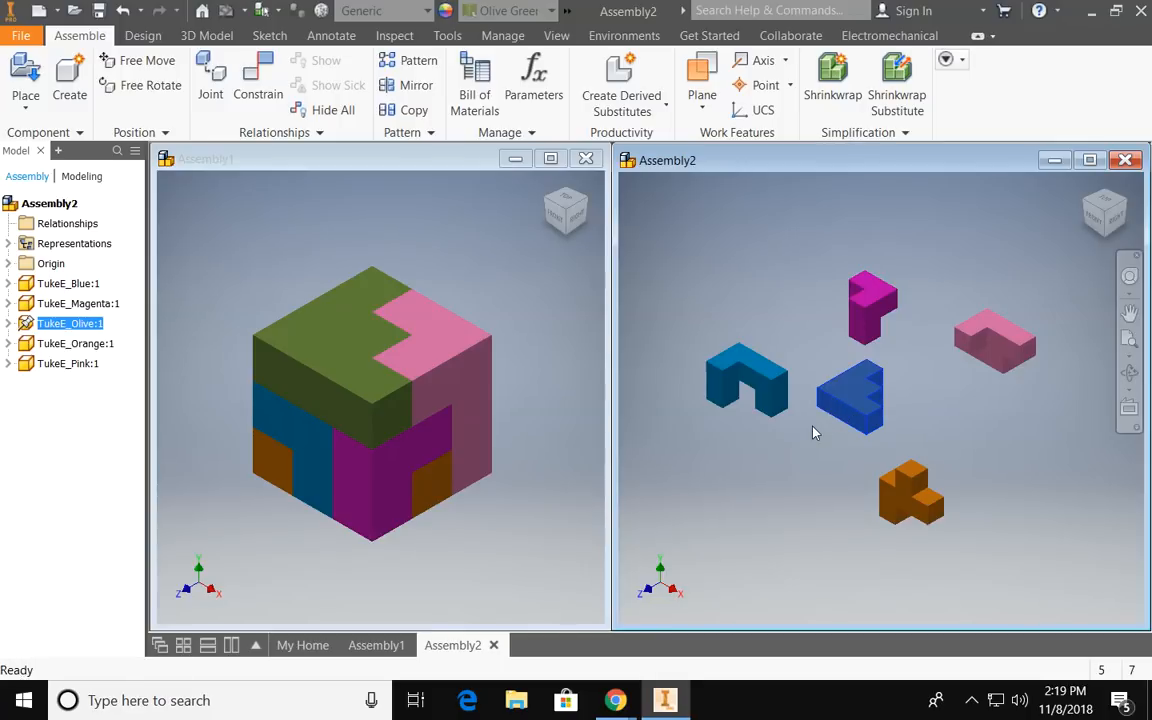
pyautogui.click(818, 441)
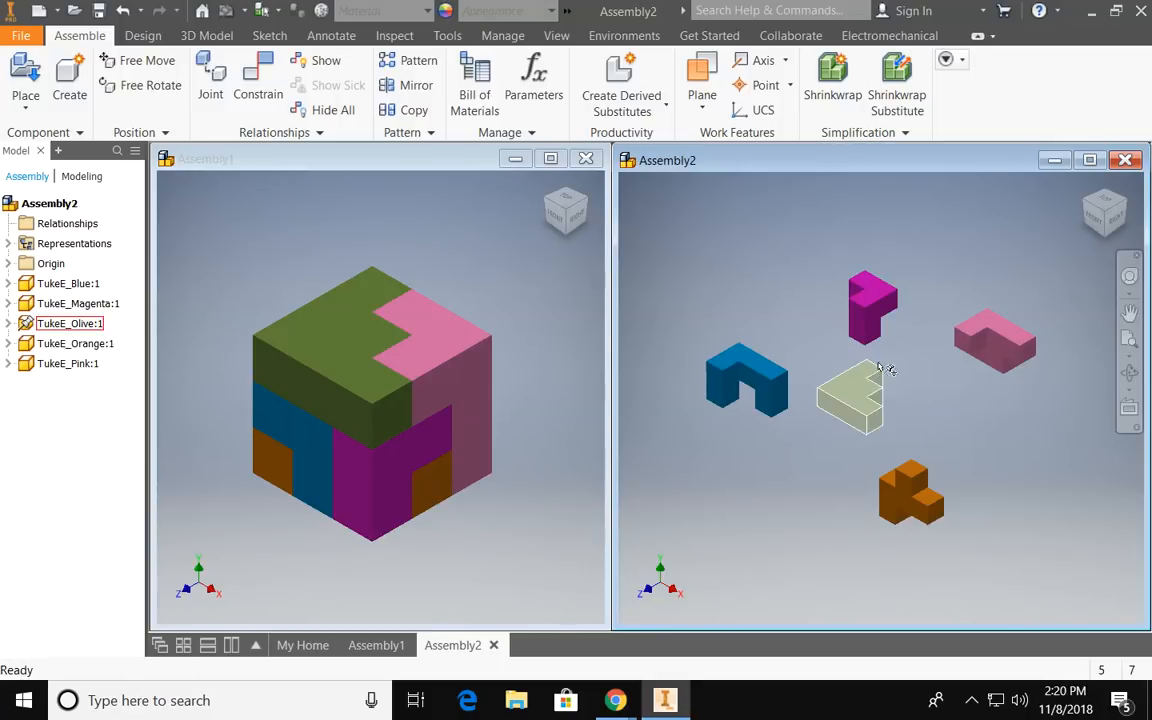
# Step: Move the pink part closer to the grounded olive part
pyautogui.moveTo(962, 337); pyautogui.dragTo(920, 377)
pyautogui.scroll(4, 933, 381)
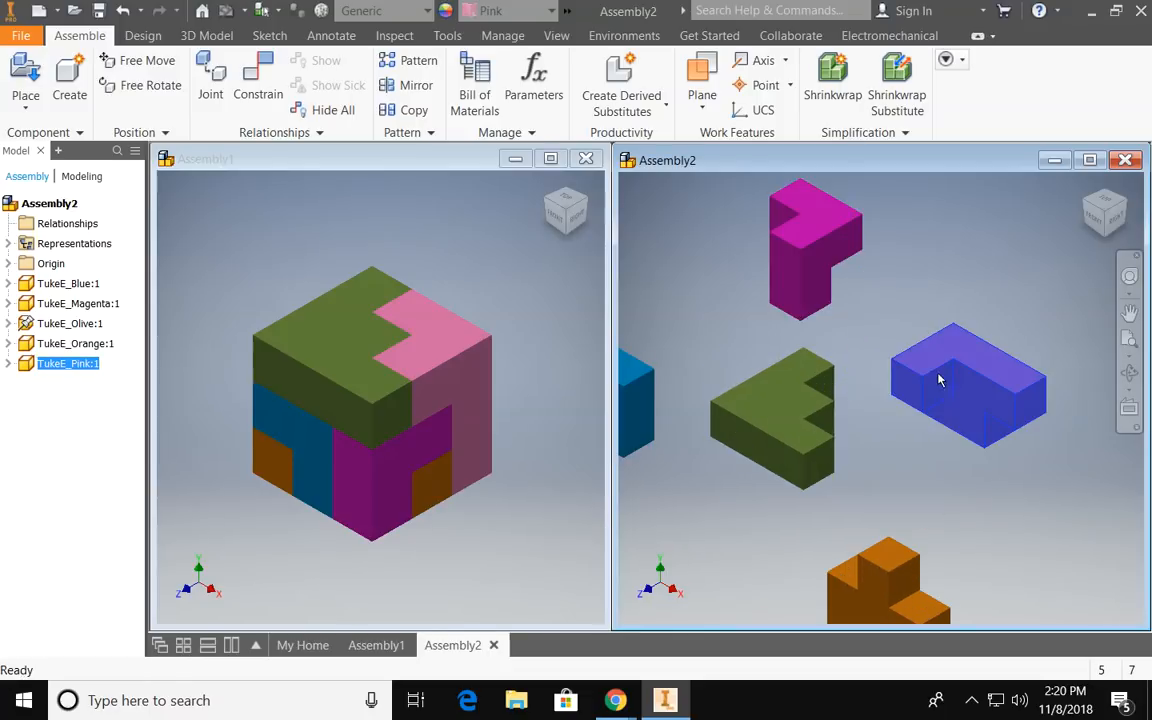
pyautogui.moveTo(954, 391); pyautogui.dragTo(1005, 366, button='middle')
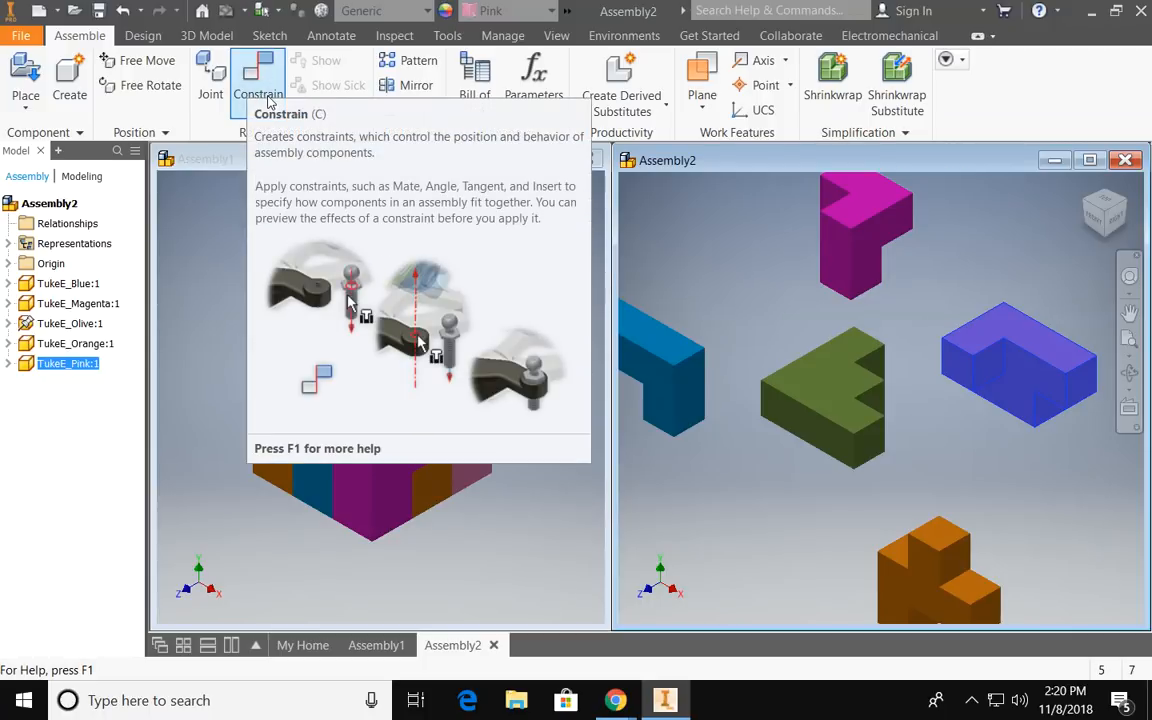
# Step: Examine the Mate and Flush solutions available for placing an assembly constraint, without applying one
pyautogui.click(256, 80)
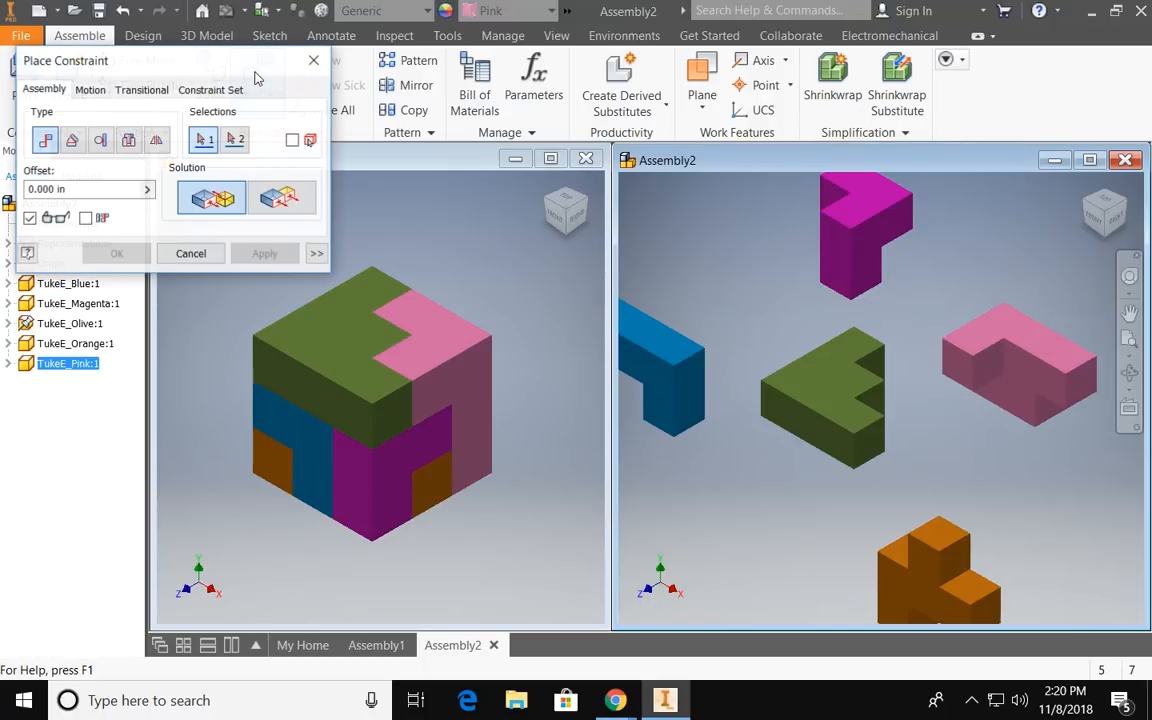
pyautogui.moveTo(232, 69); pyautogui.dragTo(634, 142)
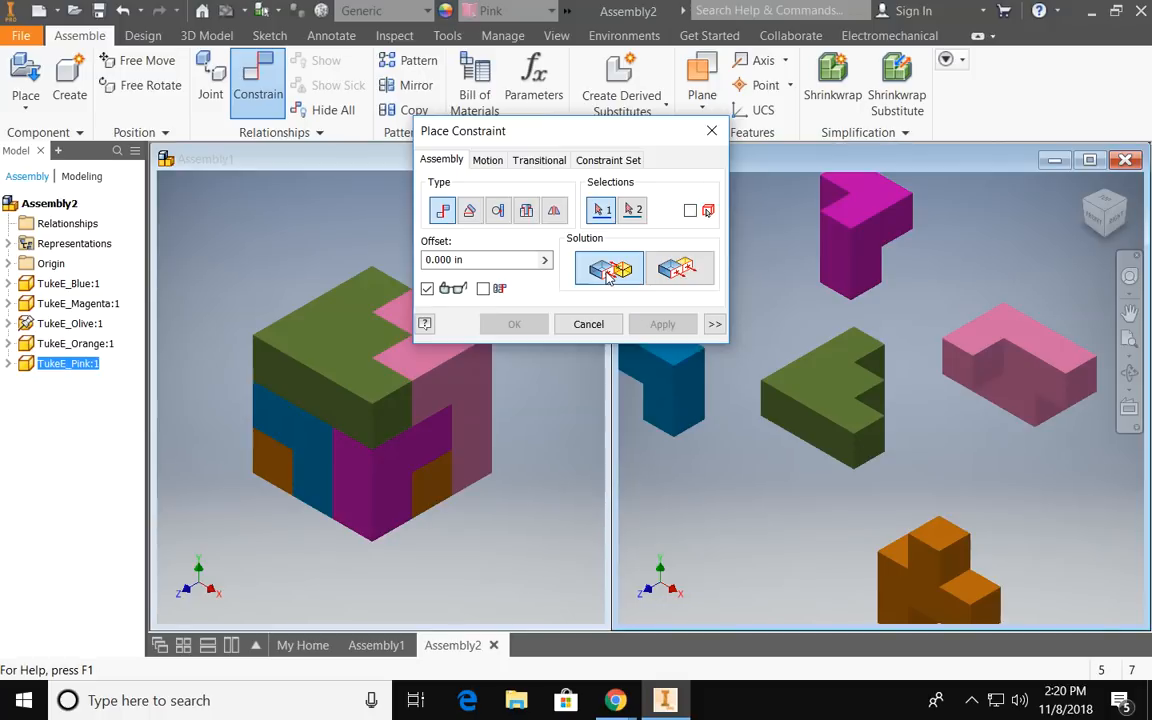
pyautogui.click(679, 274)
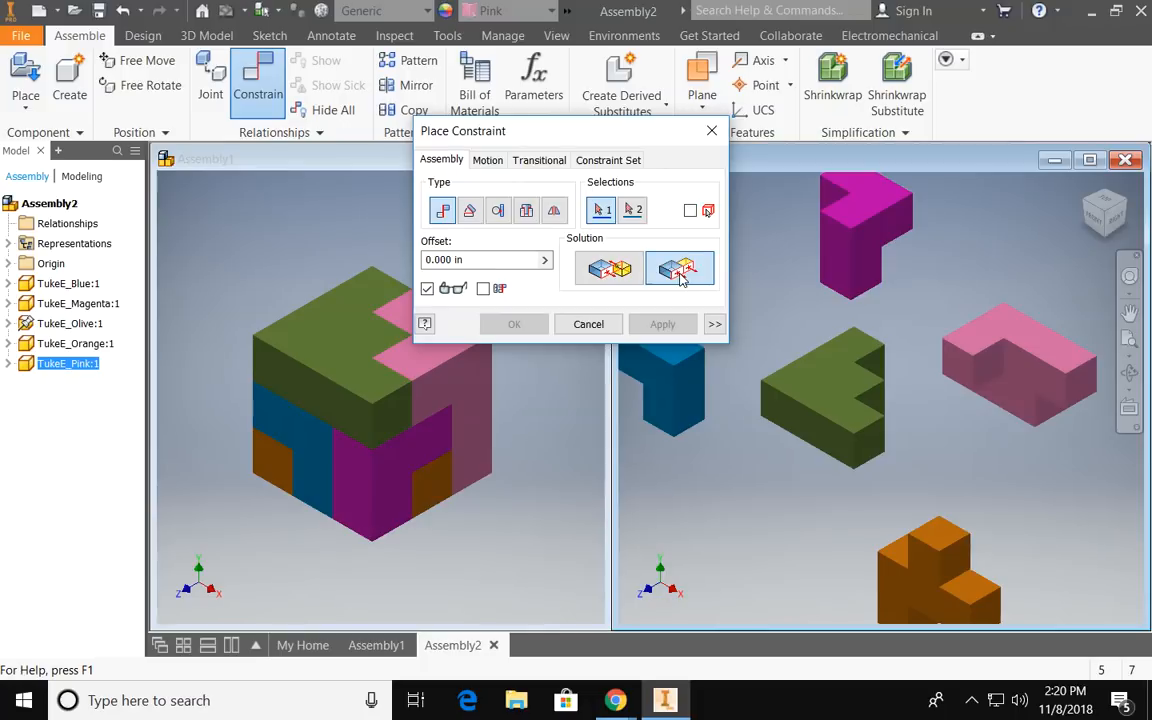
pyautogui.click(588, 324)
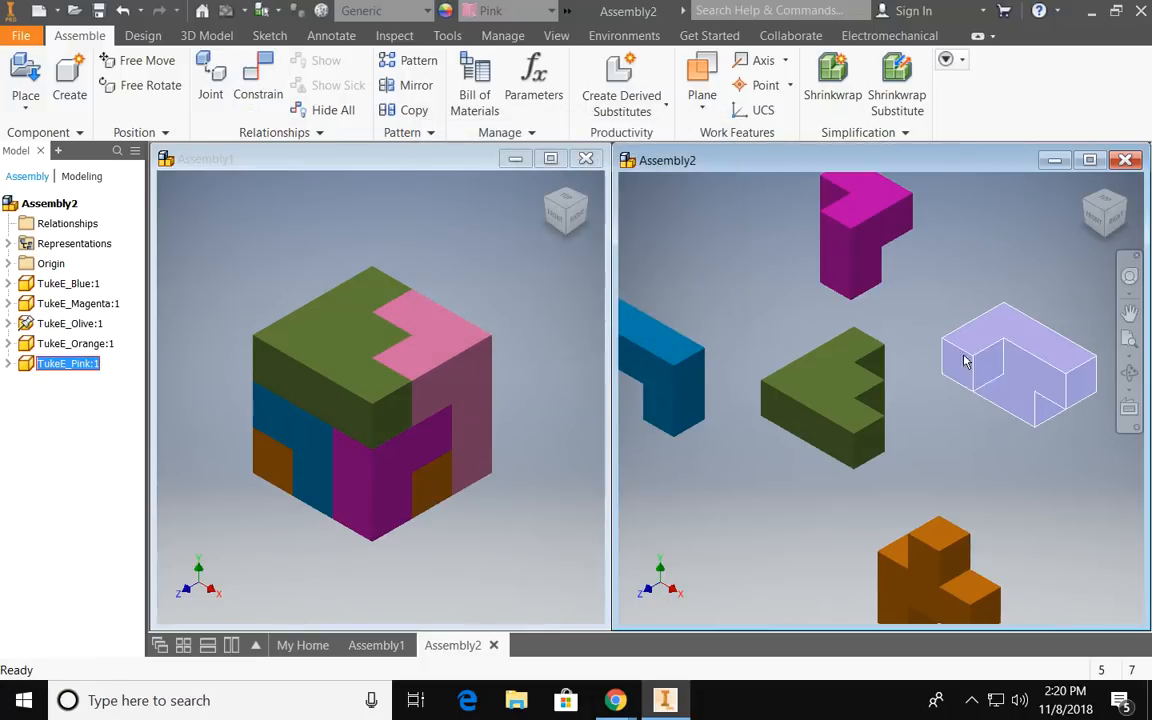
pyautogui.press('Escape')
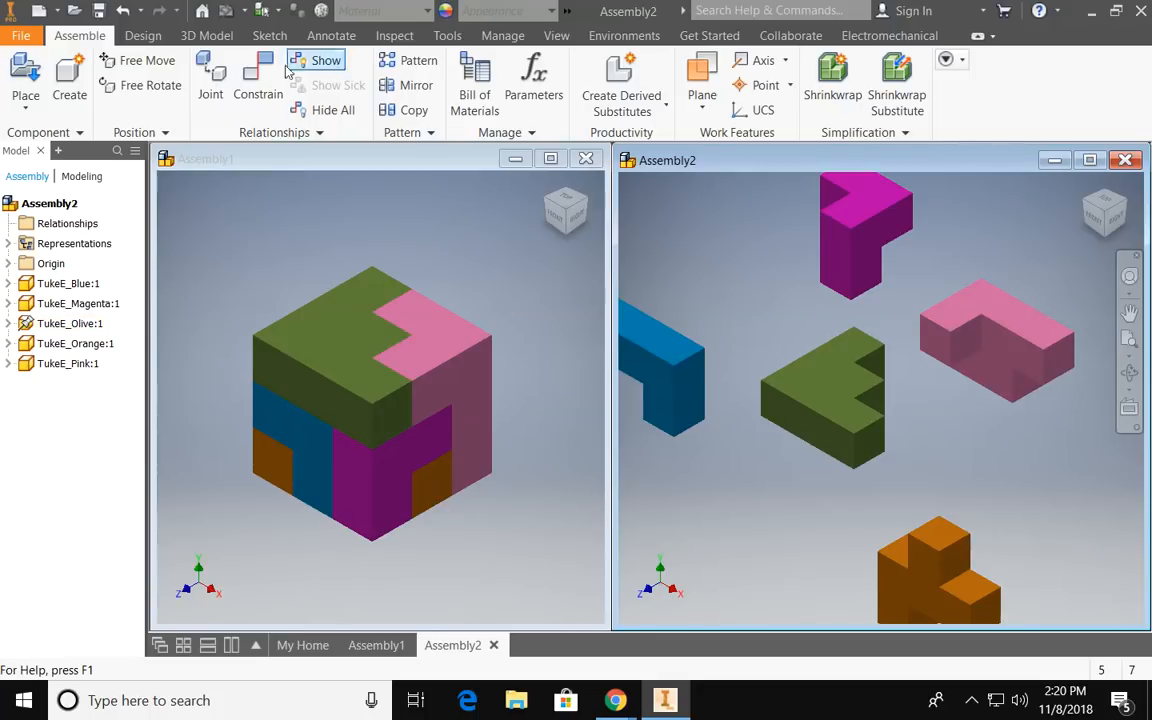
# Step: Free-rotate the pink part so its long arm points downward, and move it beside the olive part
pyautogui.click(141, 85)
pyautogui.click(992, 337)
pyautogui.moveTo(992, 337); pyautogui.dragTo(1010, 420)
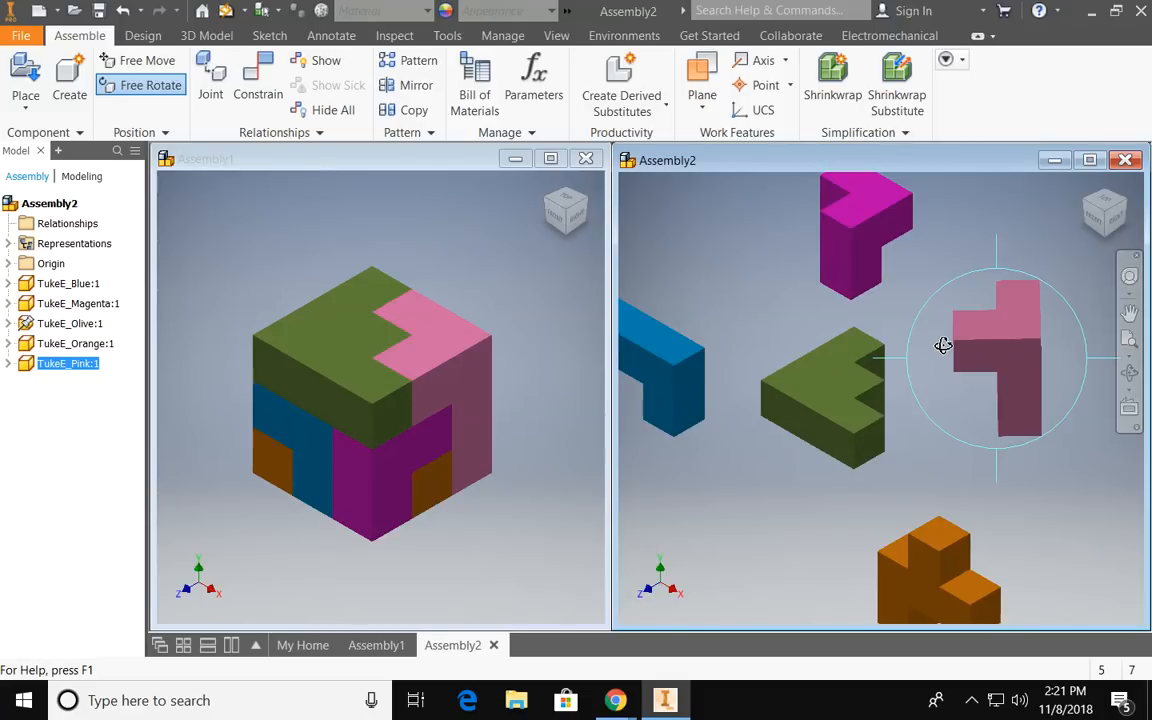
pyautogui.rightClick(820, 317)
pyautogui.click(868, 316)
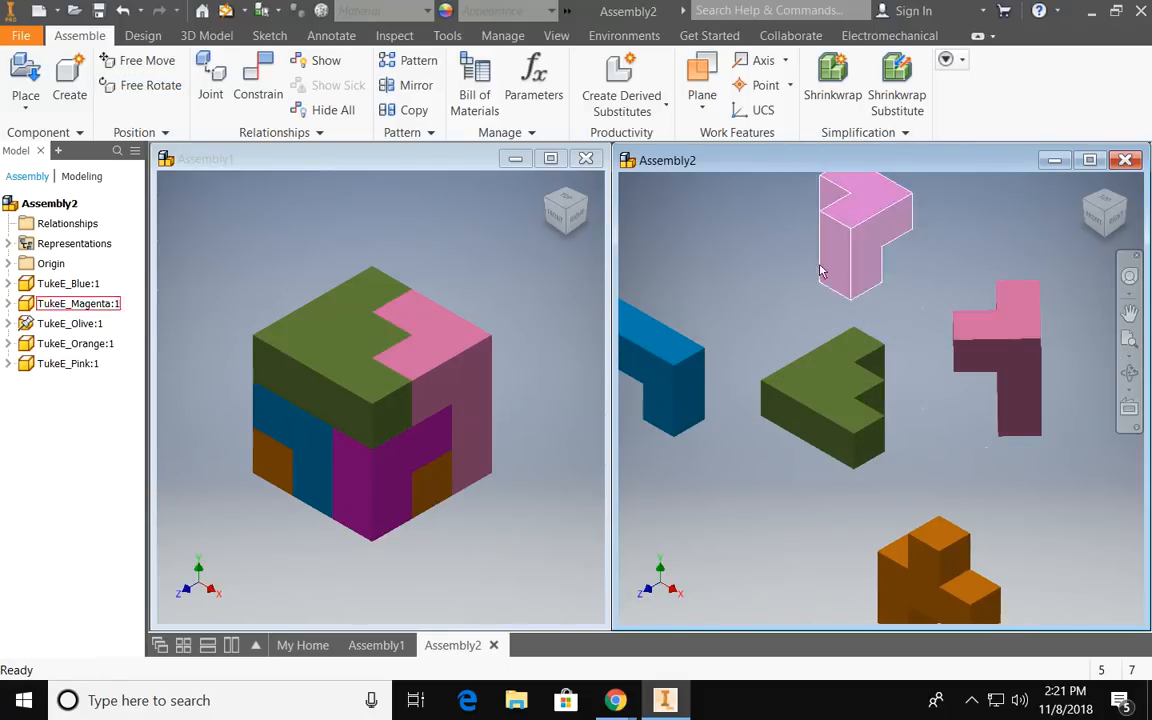
pyautogui.moveTo(988, 343); pyautogui.dragTo(971, 385)
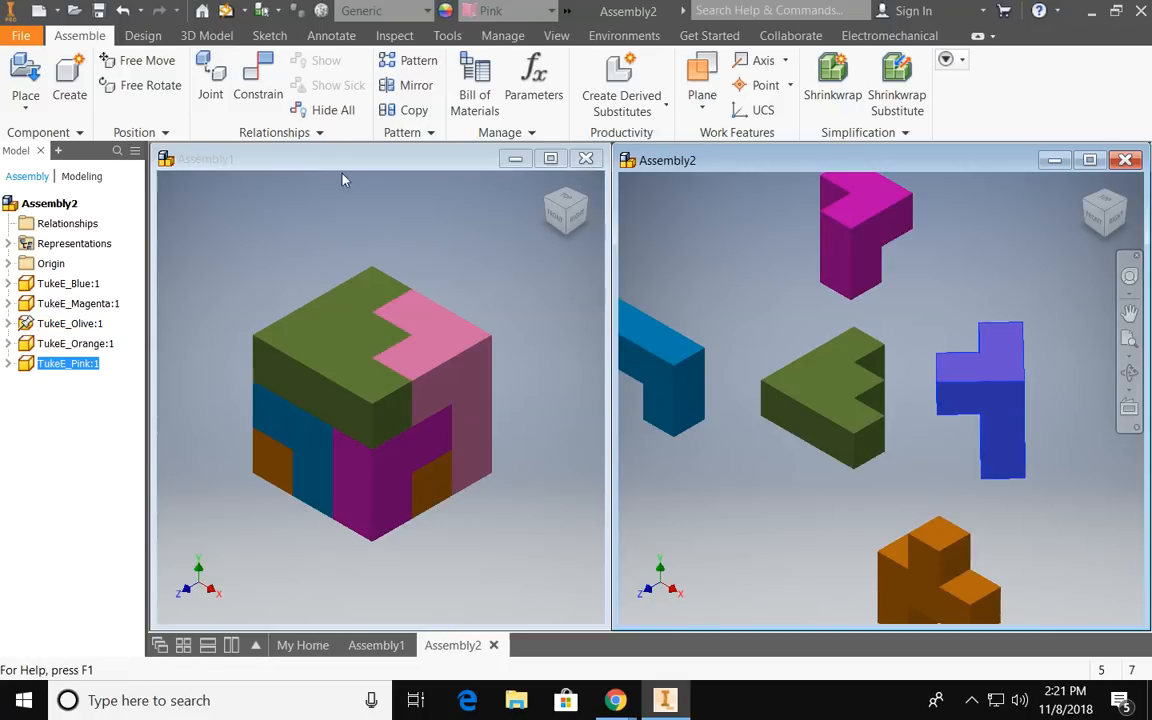
# Step: Mate the pink part's inner top edge to the olive part's upper notch edge, and slide the pink part along it
pyautogui.click(259, 95)
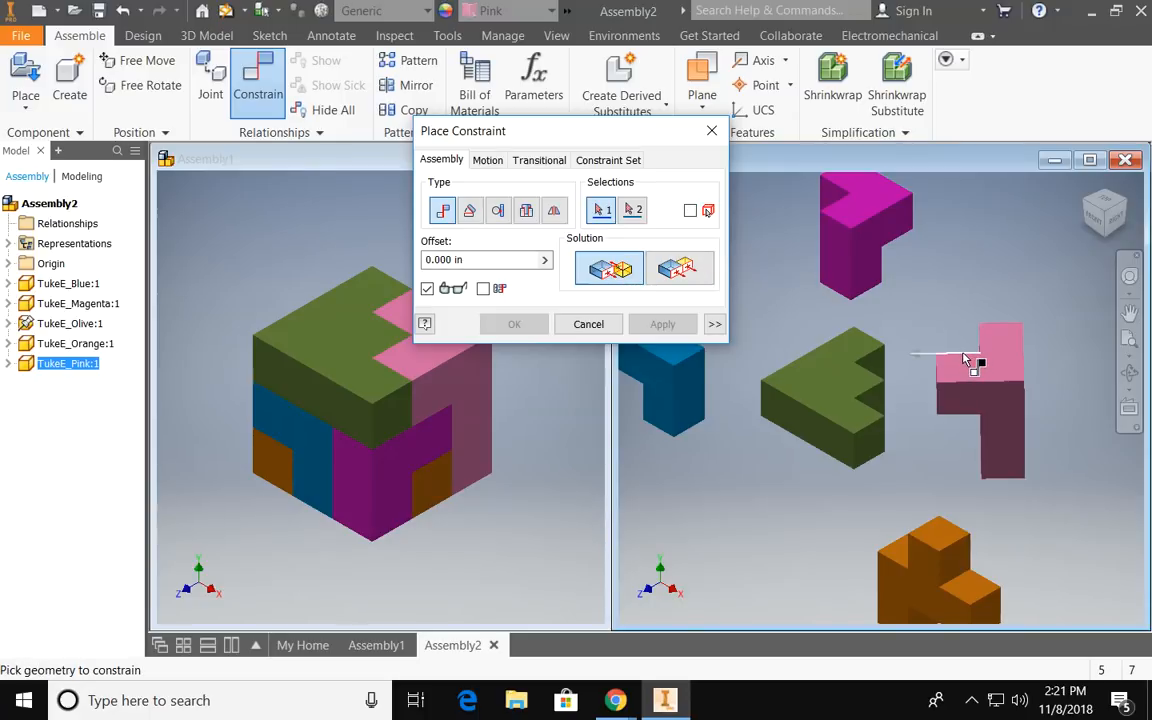
pyautogui.scroll(4, 968, 361)
pyautogui.scroll(-2, 972, 362)
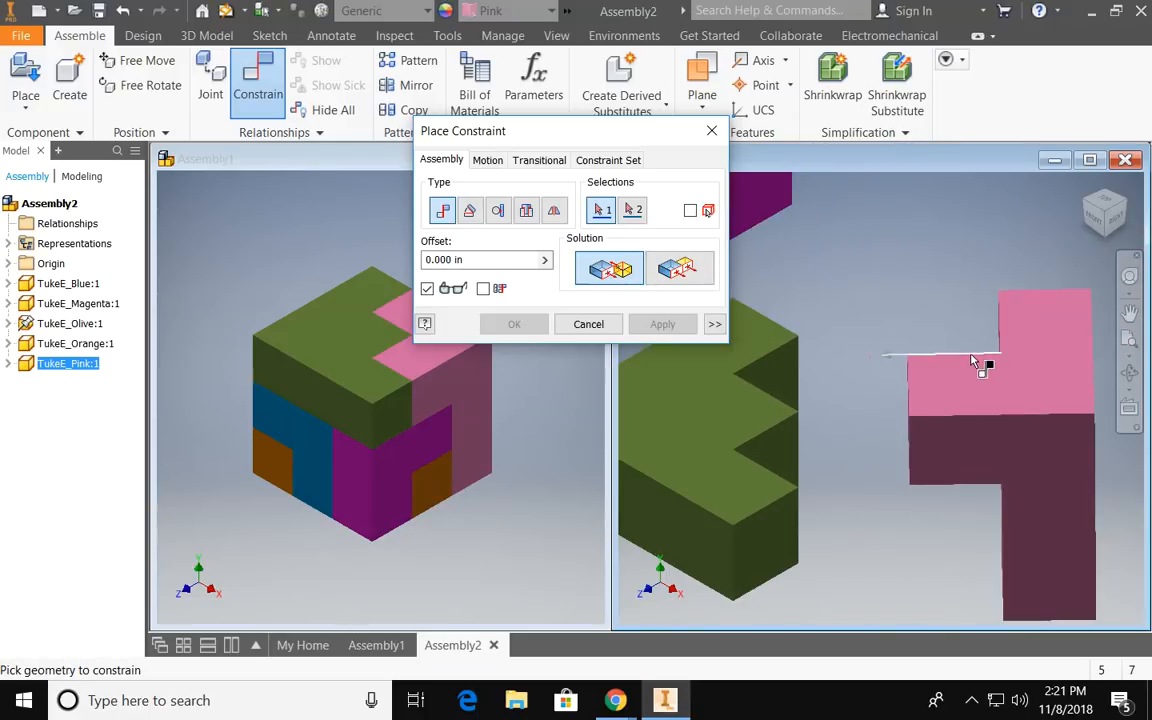
pyautogui.click(972, 360)
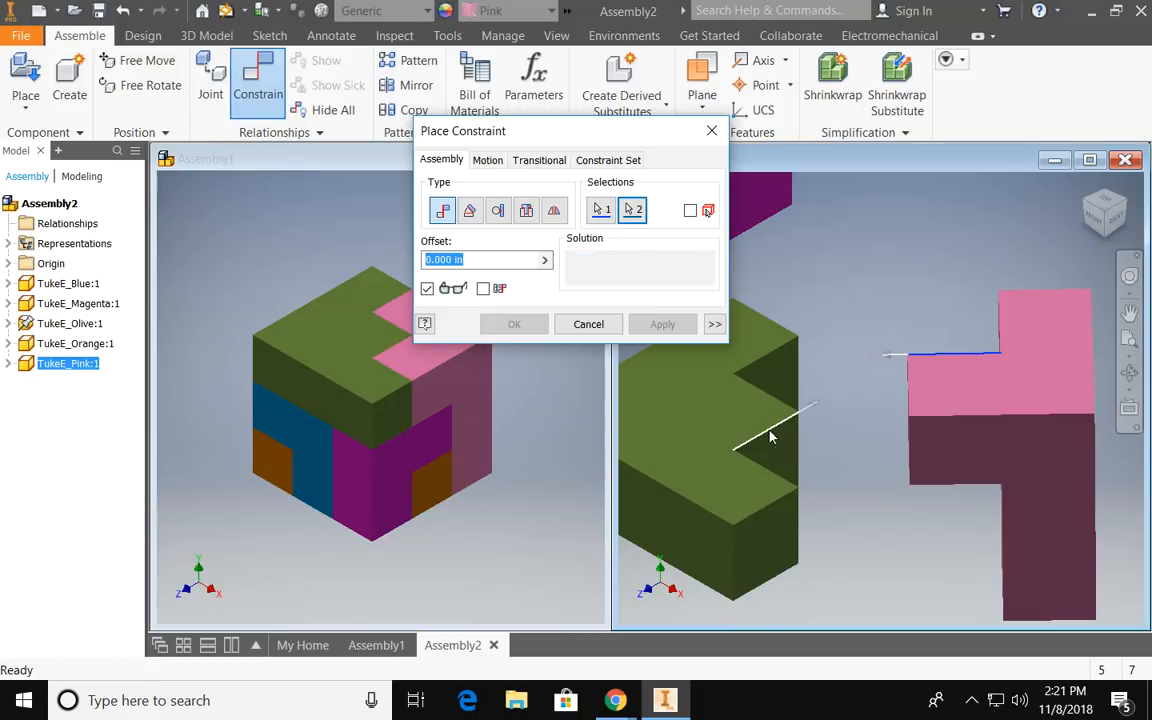
pyautogui.click(772, 436)
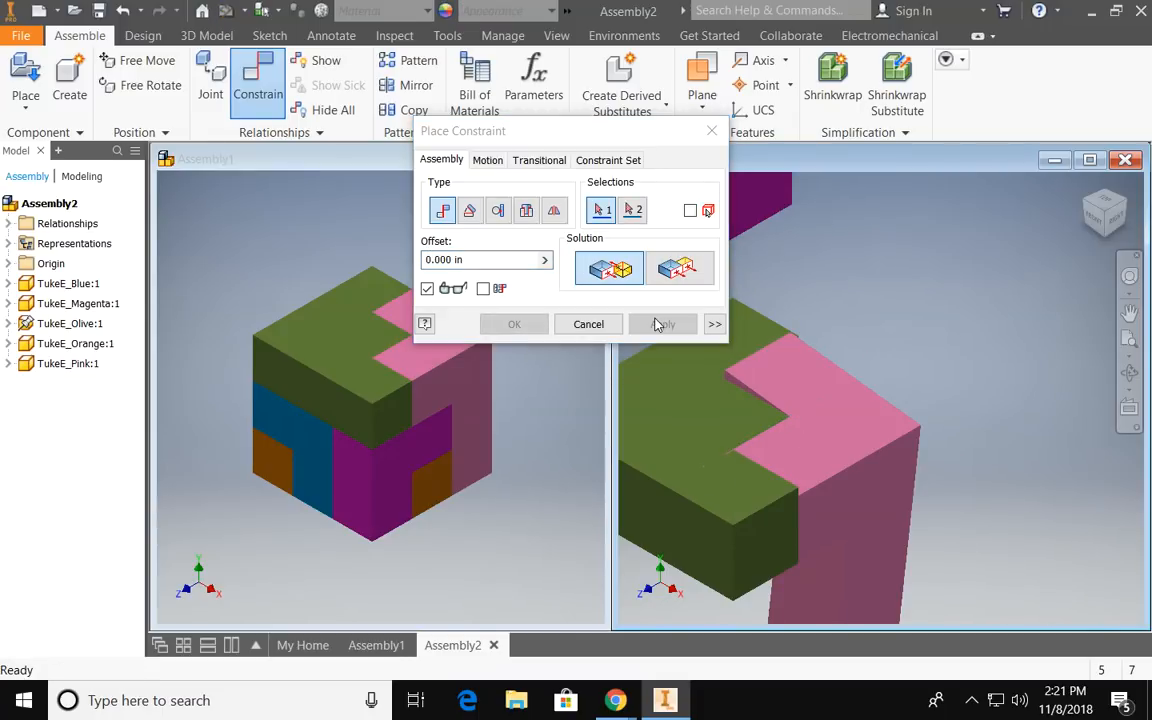
pyautogui.click(588, 324)
pyautogui.moveTo(810, 465); pyautogui.dragTo(843, 421)
# Step: Mate the pink part's adjacent inner top edge to the other edge of the olive part's notch
pyautogui.click(258, 88)
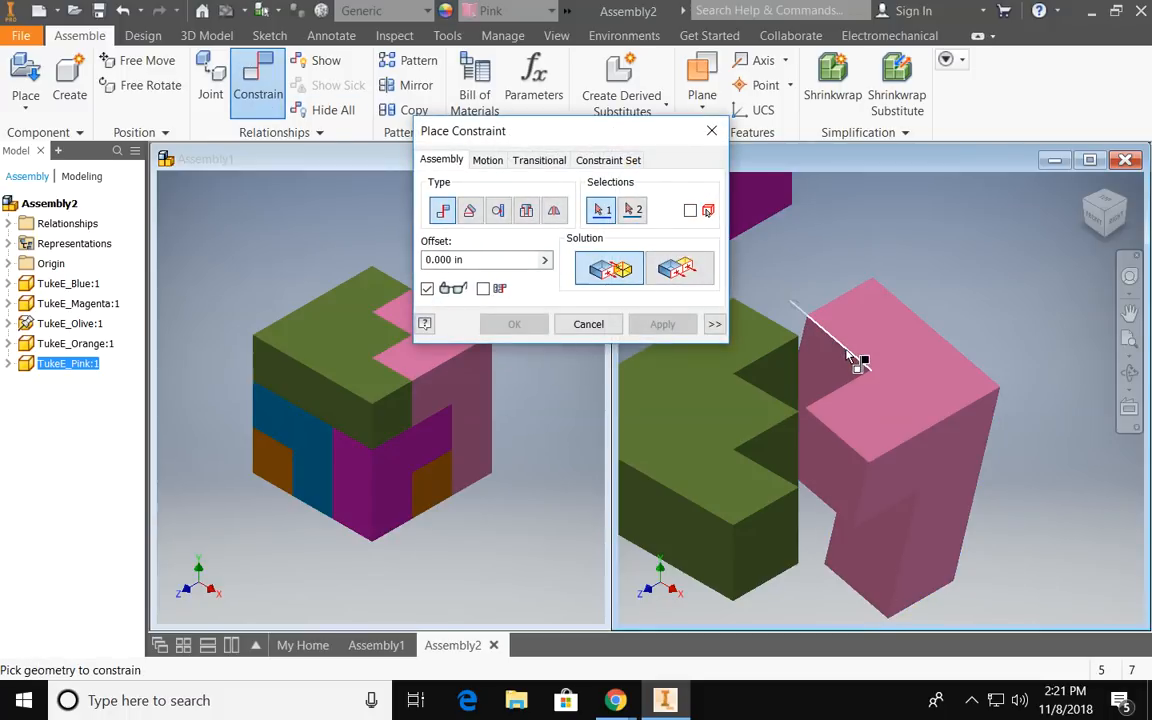
pyautogui.click(773, 404)
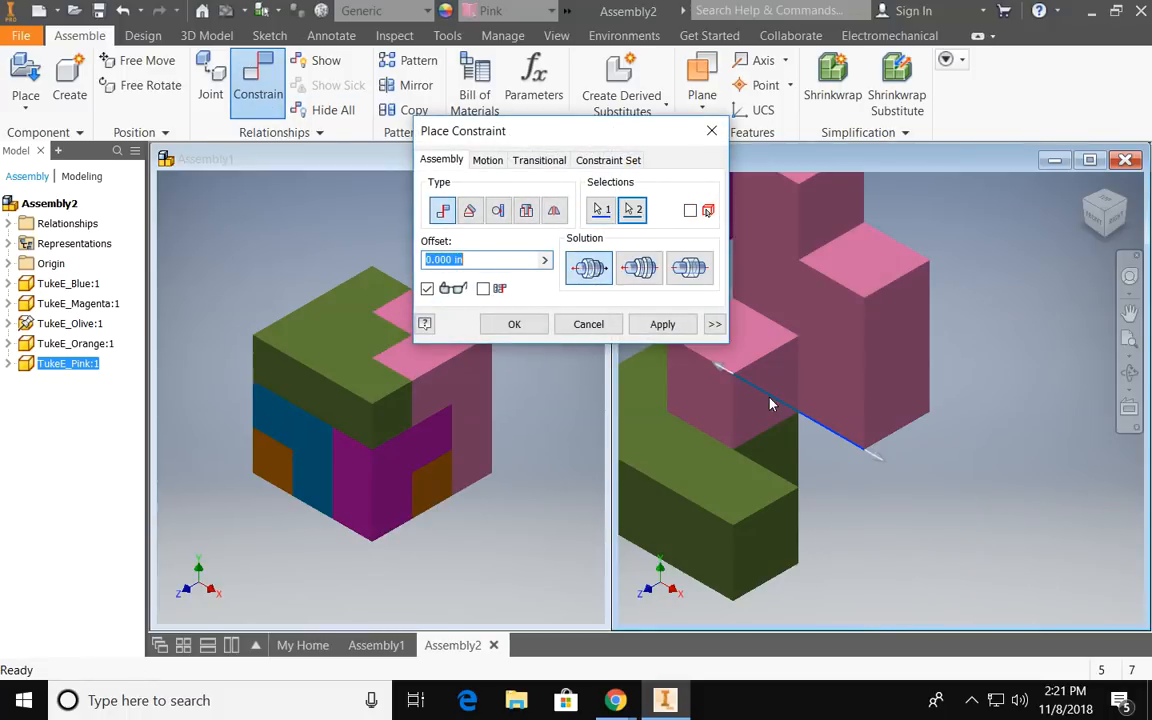
pyautogui.click(658, 325)
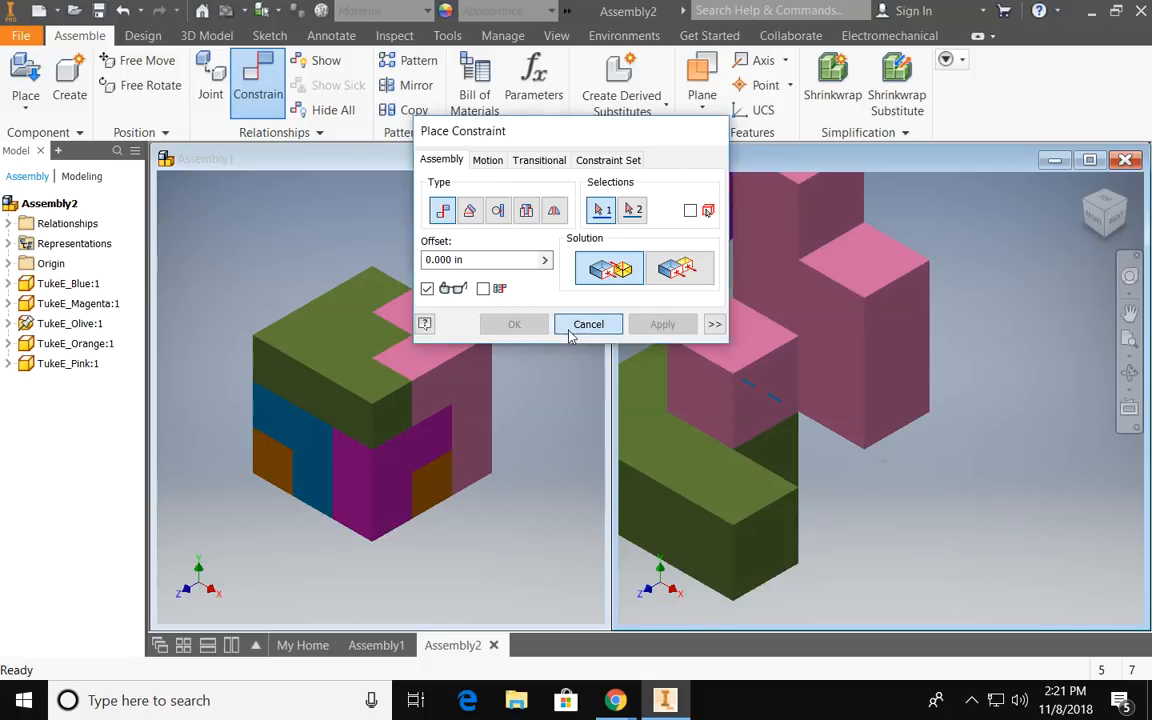
# Step: Undo the last change to the pink part and move it down beside the olive part's notch
pyautogui.click(588, 324)
pyautogui.click(808, 262)
pyautogui.moveTo(800, 311)
pyautogui.mouseDown()
pyautogui.moveTo(823, 291)
pyautogui.moveTo(794, 301)
pyautogui.mouseUp()
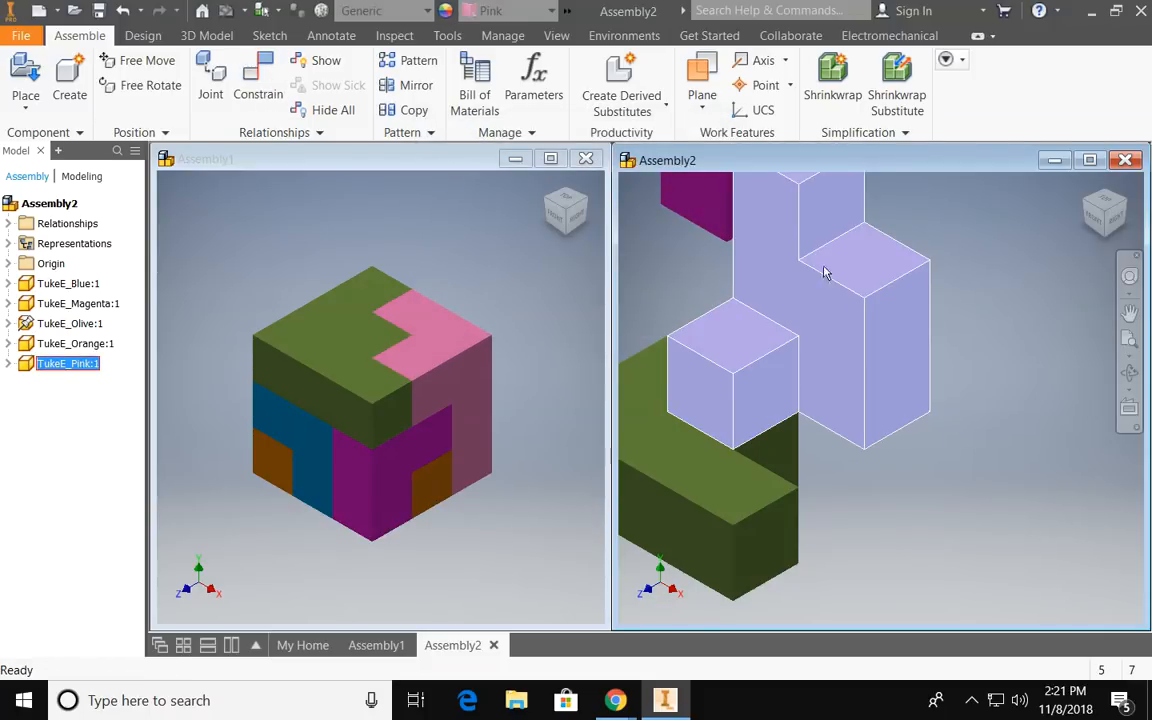
pyautogui.hotkey('ctrl', 'z')
pyautogui.moveTo(877, 423); pyautogui.dragTo(790, 508)
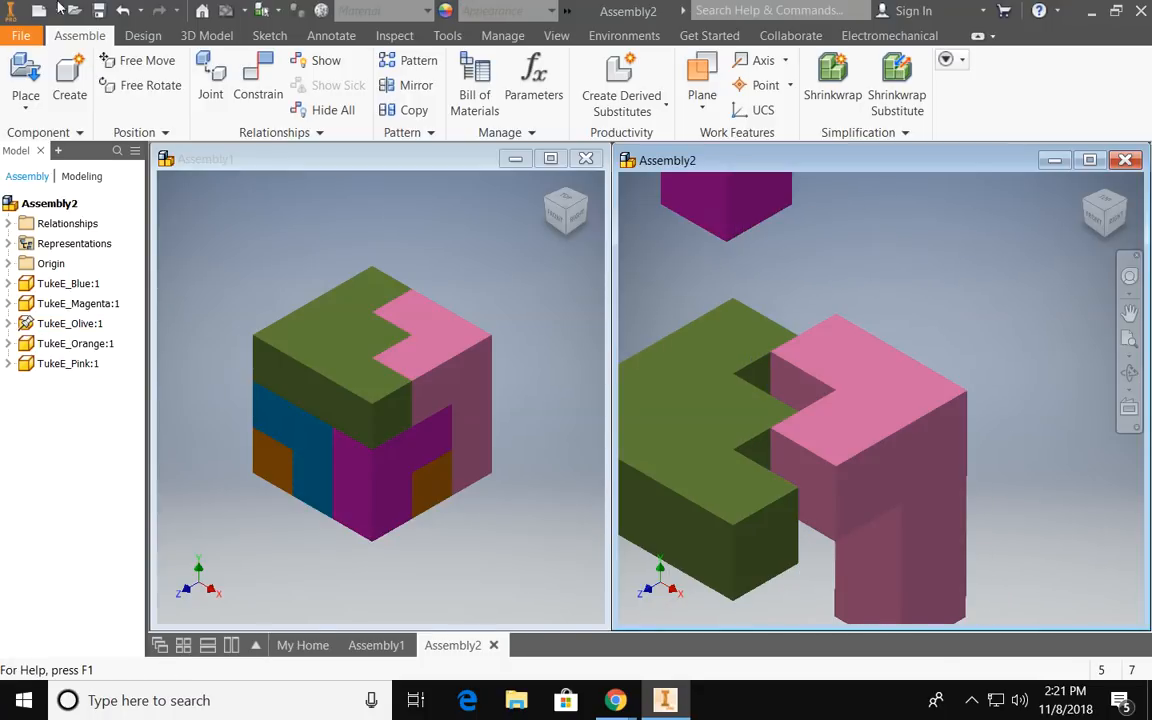
# Step: Mate the end face of the pink part's upper arm to the facing inner face of the olive part's notch, and test the pink part's movement
pyautogui.click(258, 82)
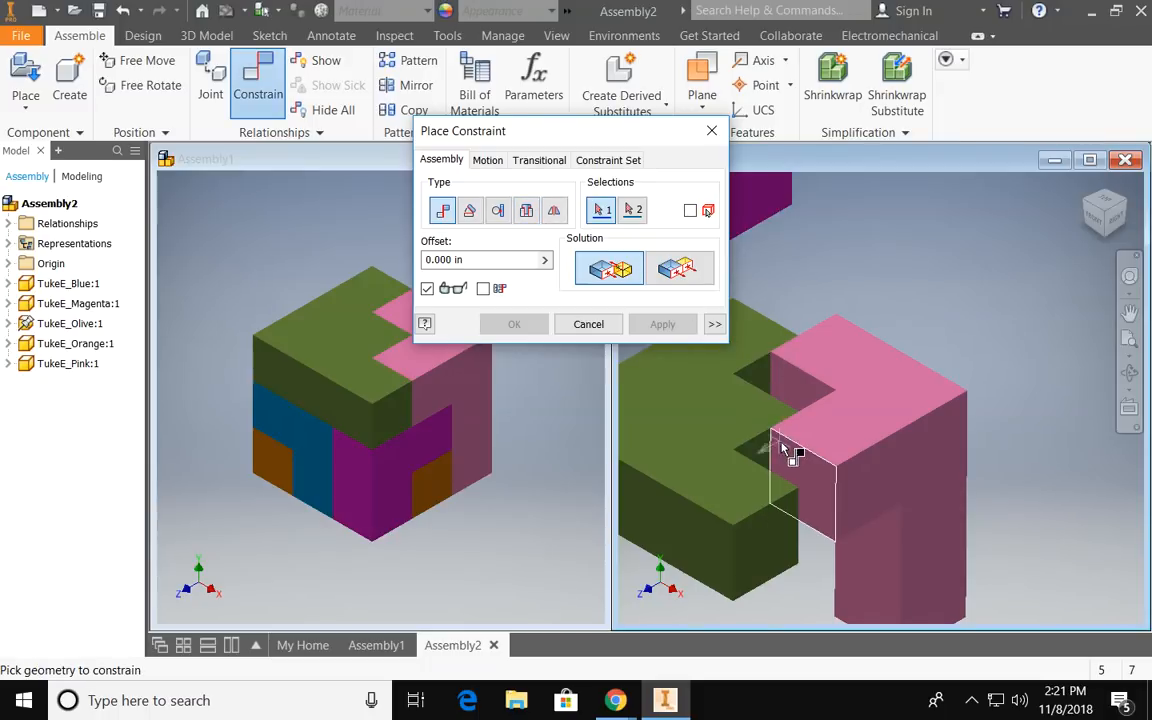
pyautogui.click(803, 479)
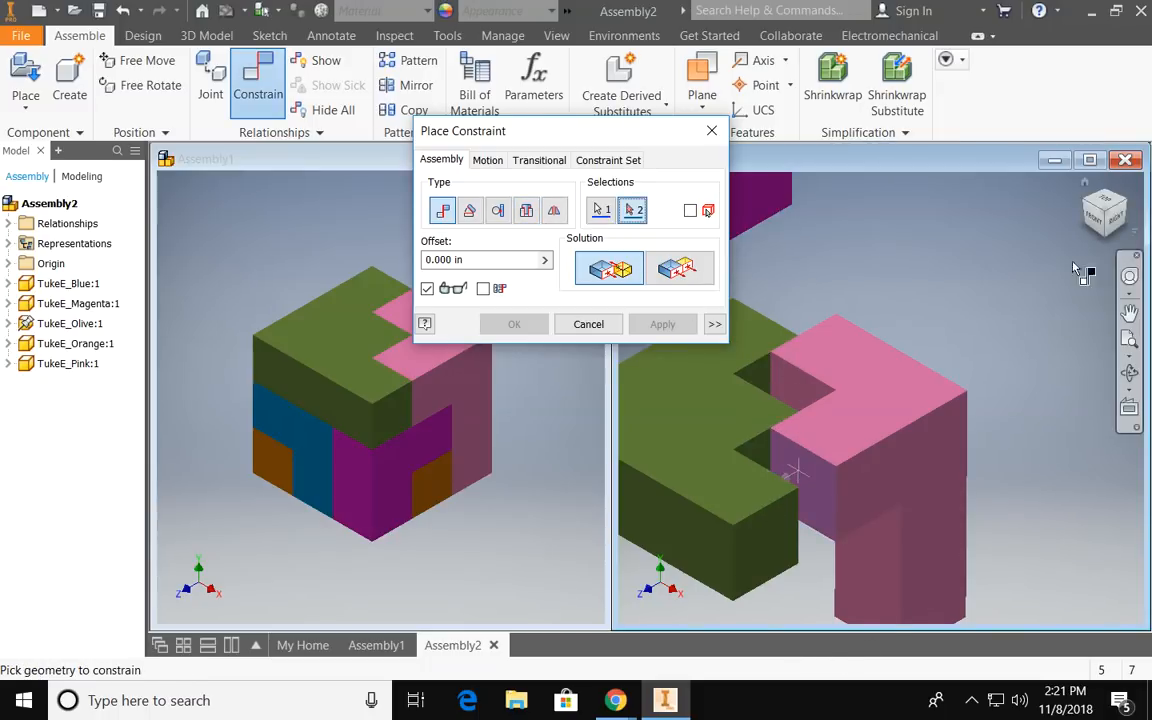
pyautogui.click(1133, 205)
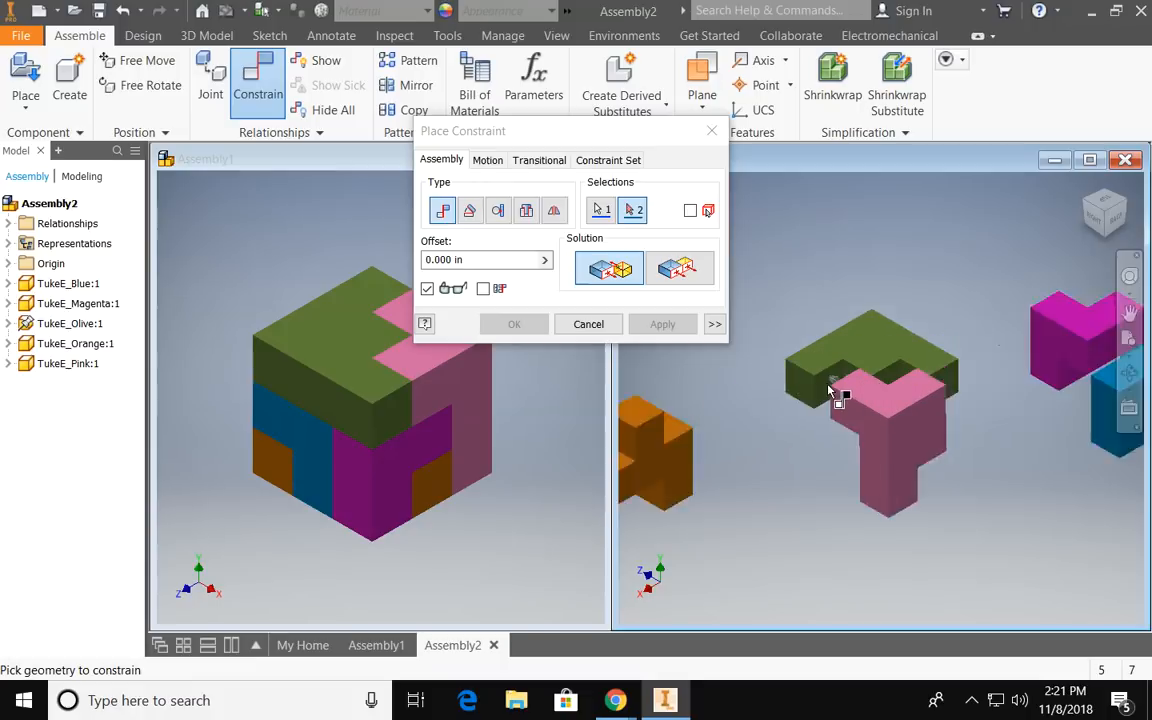
pyautogui.click(833, 365)
pyautogui.click(662, 324)
pyautogui.press('Escape')
pyautogui.moveTo(840, 440); pyautogui.dragTo(808, 436)
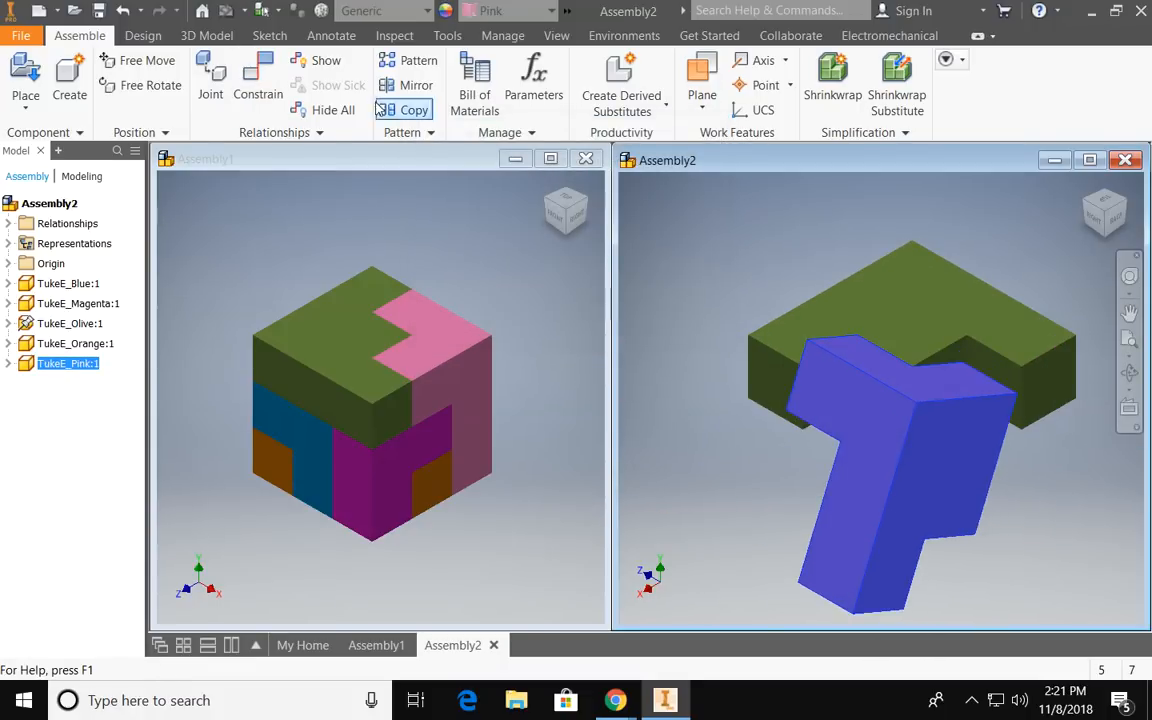
# Step: Constrain the pink part against the olive part's notch again so it seats fully with both tops level
pyautogui.click(260, 90)
pyautogui.keyDown('shift'); pyautogui.moveTo(1008, 383); pyautogui.dragTo(952, 364, button='middle'); pyautogui.keyUp('shift')
pyautogui.click(888, 437)
pyautogui.click(662, 324)
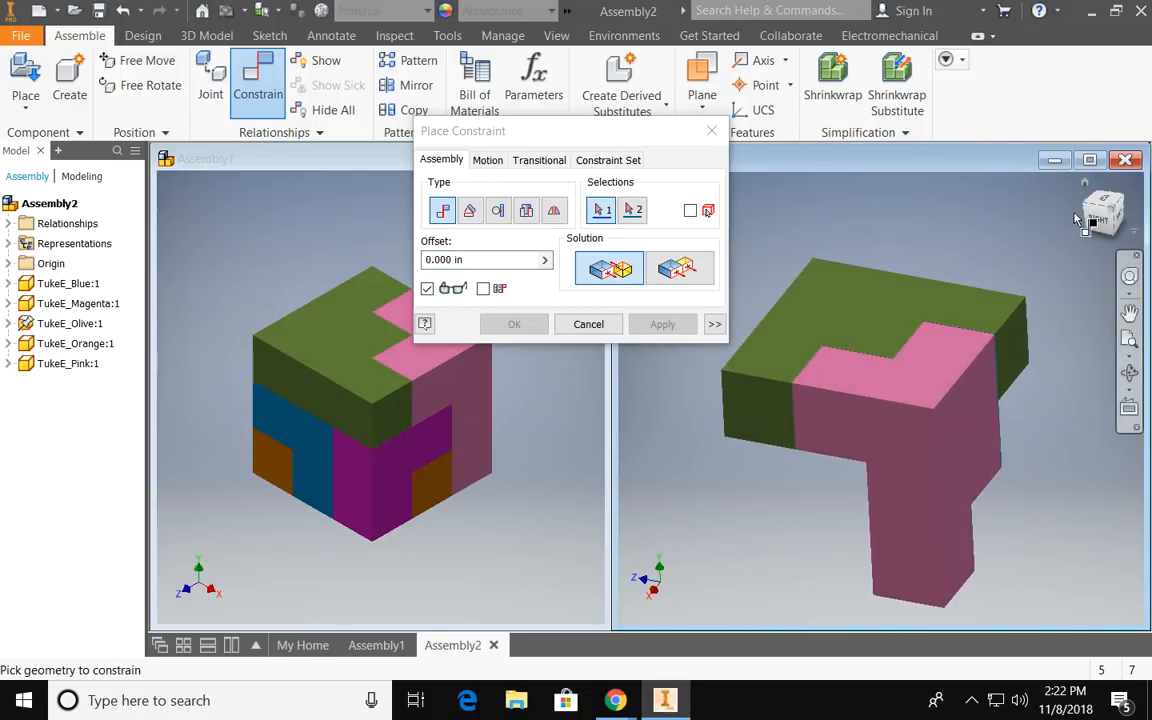
pyautogui.click(608, 324)
pyautogui.click(1087, 207)
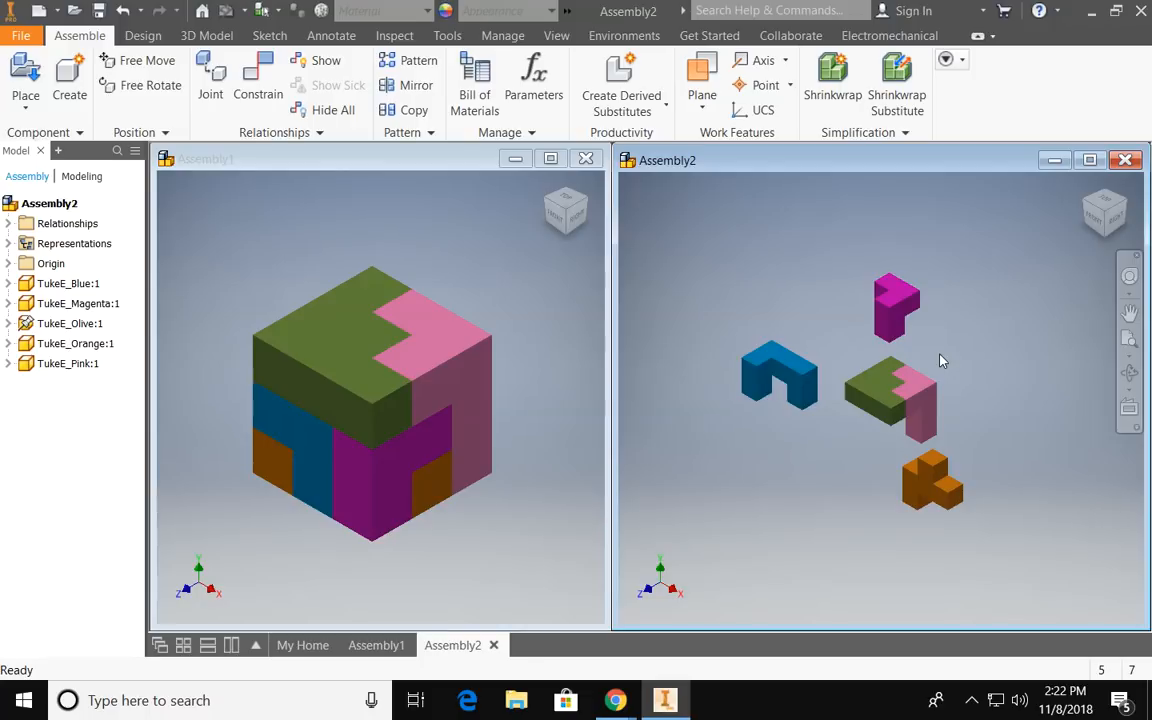
# Step: Move the magenta part below the front of the olive part
pyautogui.keyDown('shift'); pyautogui.moveTo(939, 355); pyautogui.dragTo(990, 345, button='middle'); pyautogui.keyUp('shift')
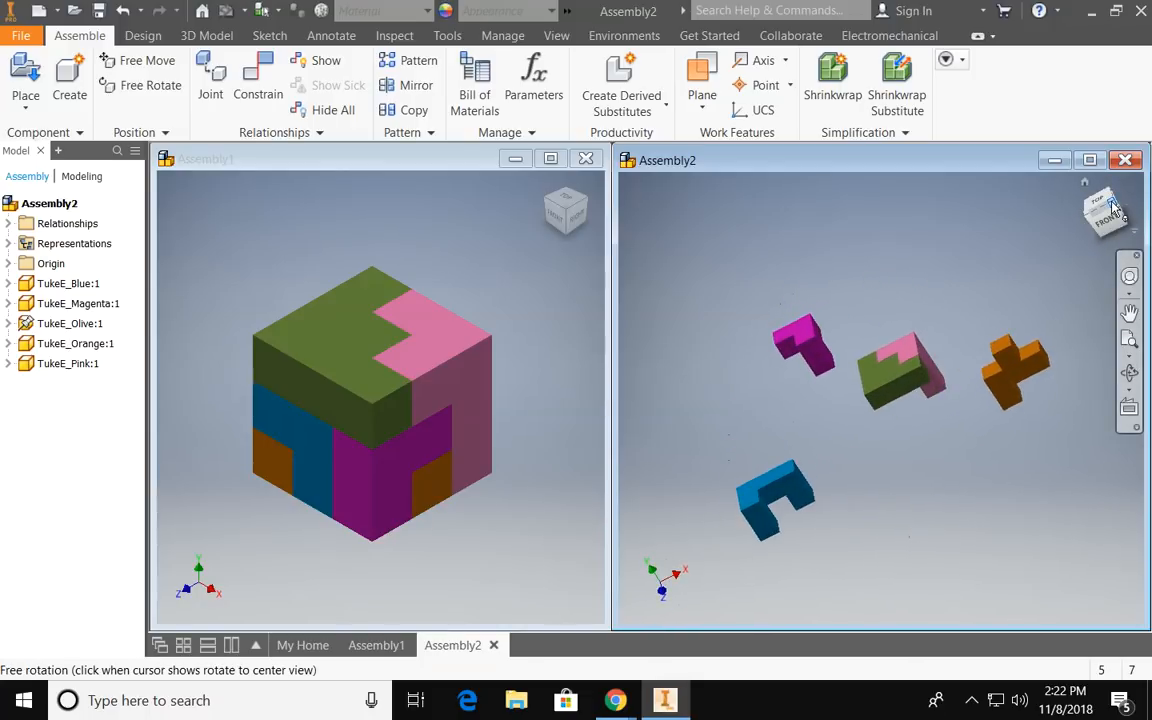
pyautogui.click(1113, 205)
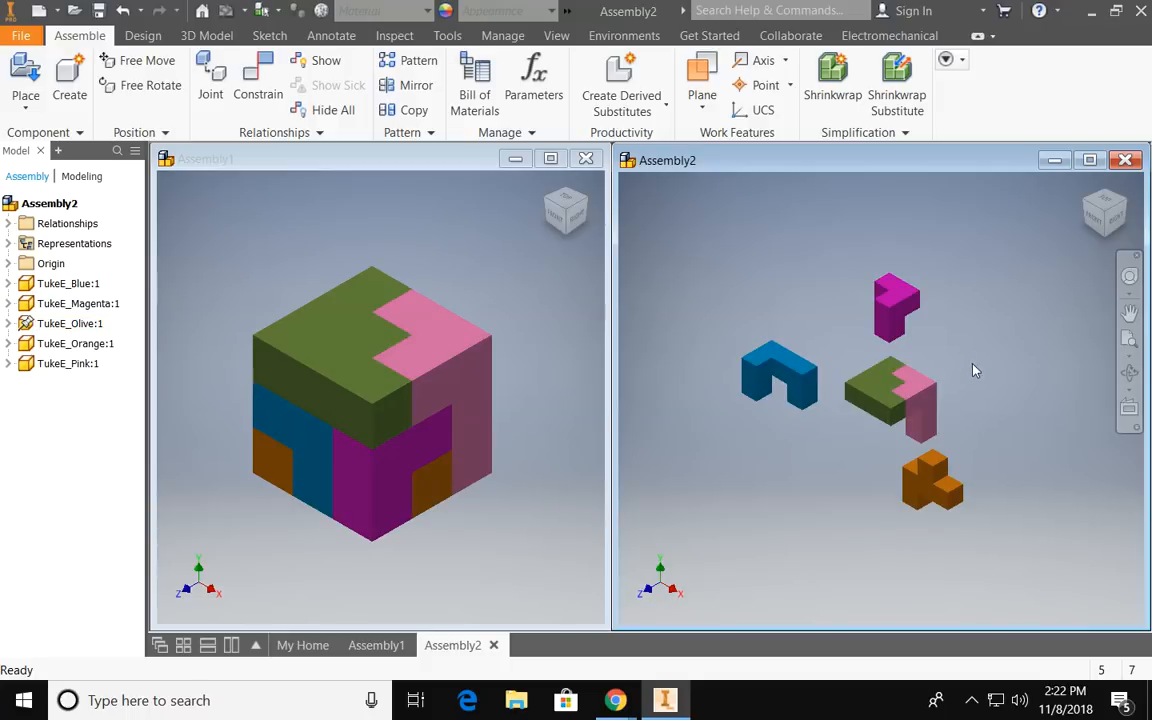
pyautogui.scroll(3, 960, 360)
pyautogui.moveTo(778, 252); pyautogui.dragTo(725, 520)
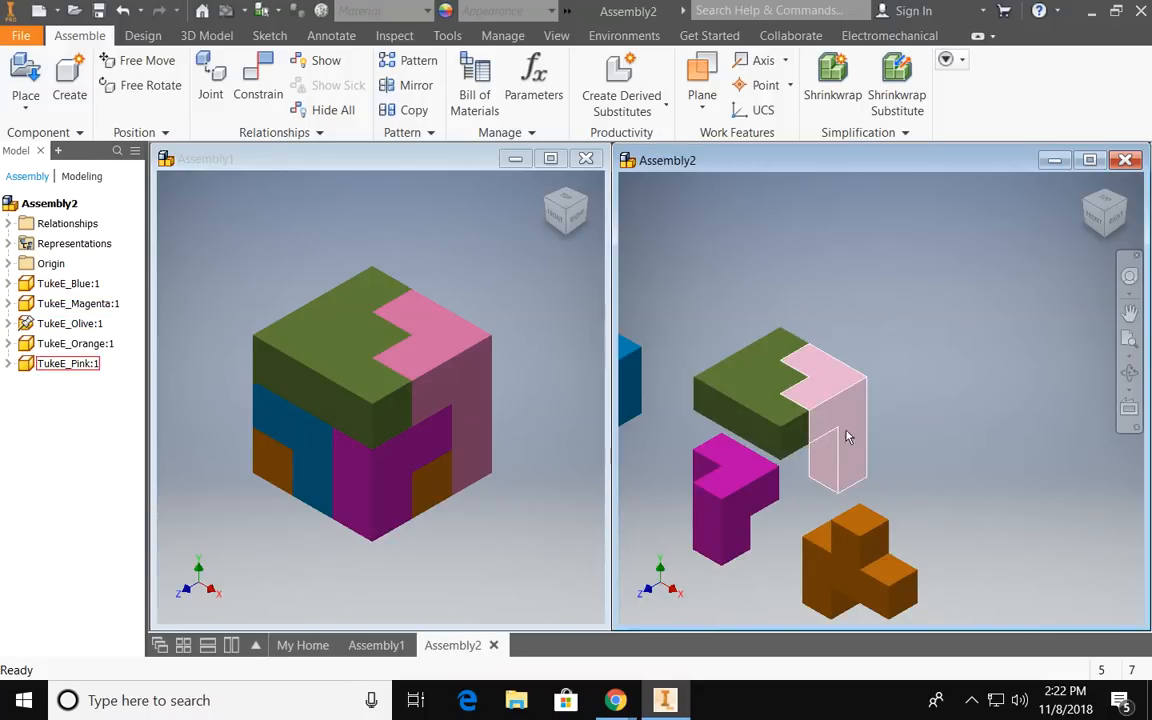
# Step: Apply a Flush constraint with 0.000 in offset between the magenta part's right-facing side and the pink part's outer right face
pyautogui.moveTo(823, 405); pyautogui.dragTo(899, 325, button='middle')
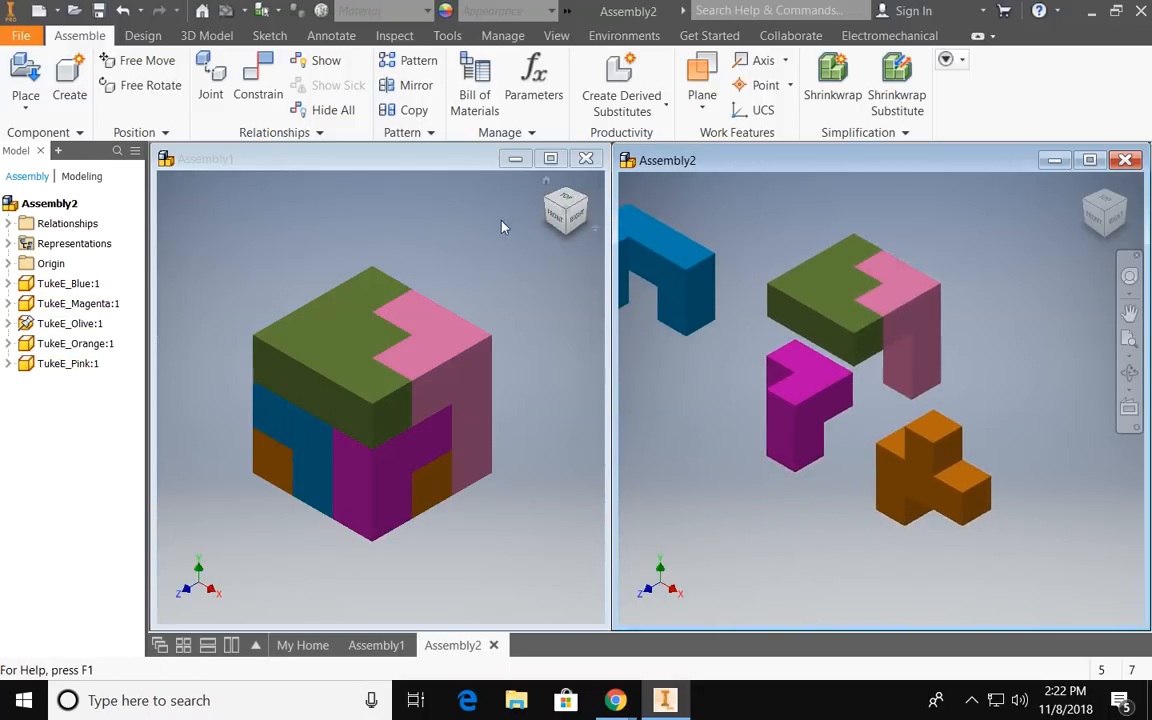
pyautogui.click(258, 92)
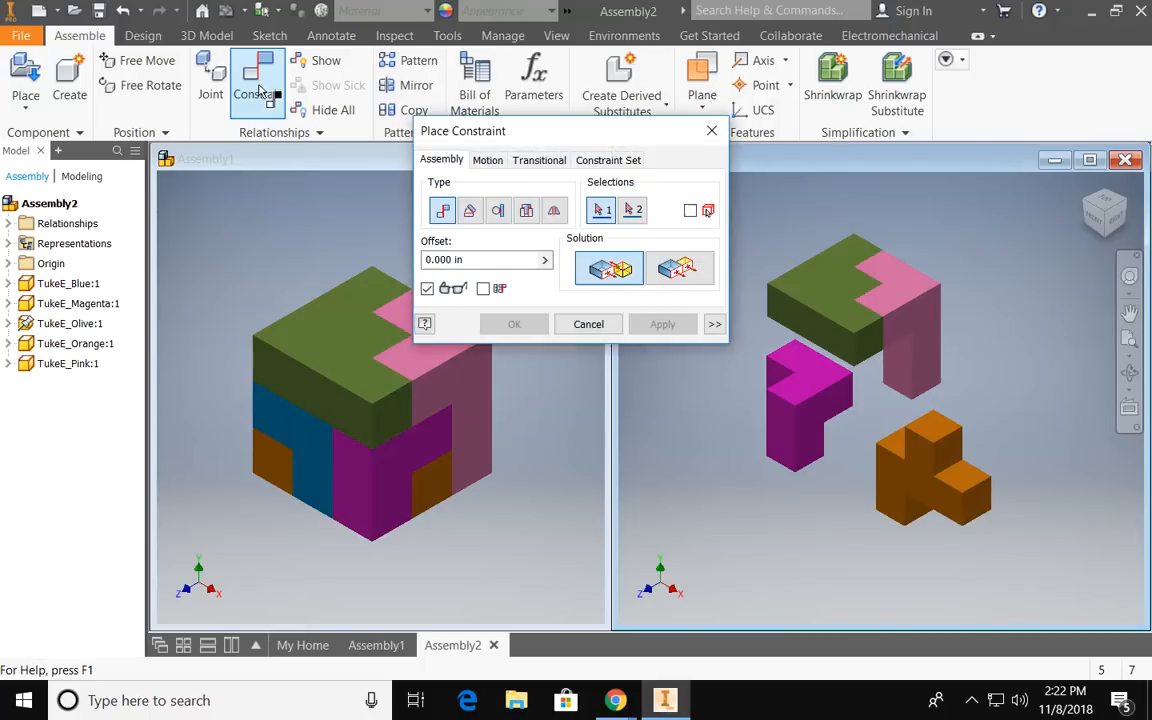
pyautogui.click(687, 272)
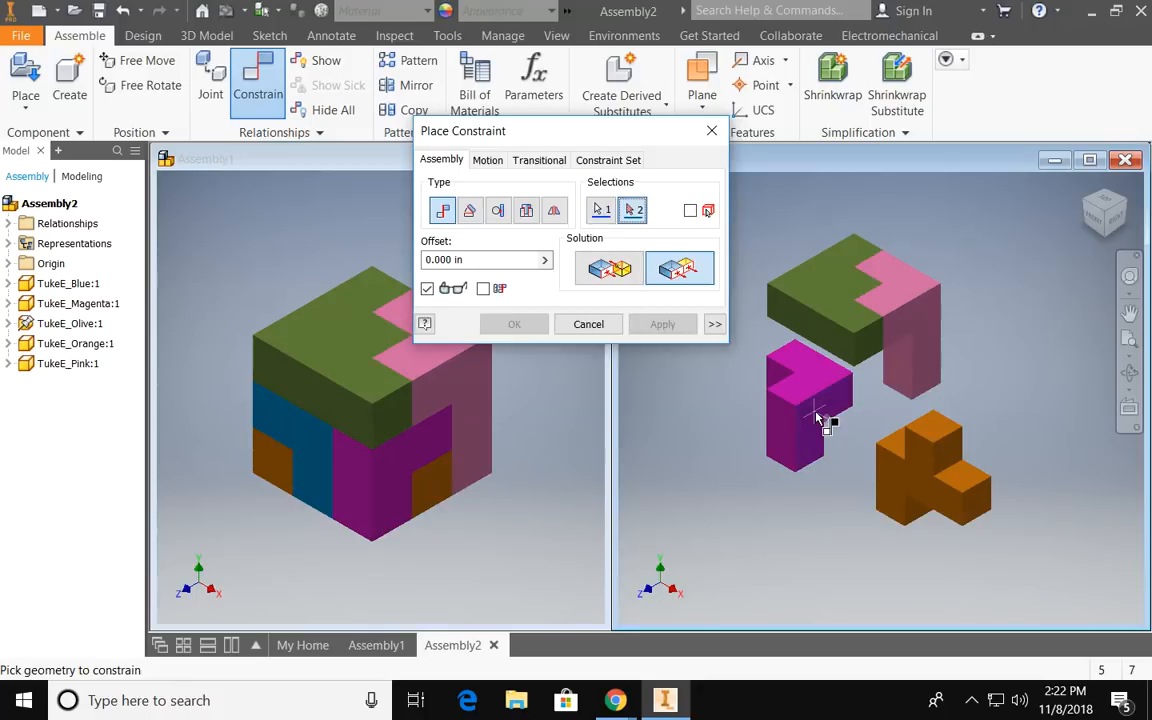
pyautogui.click(926, 358)
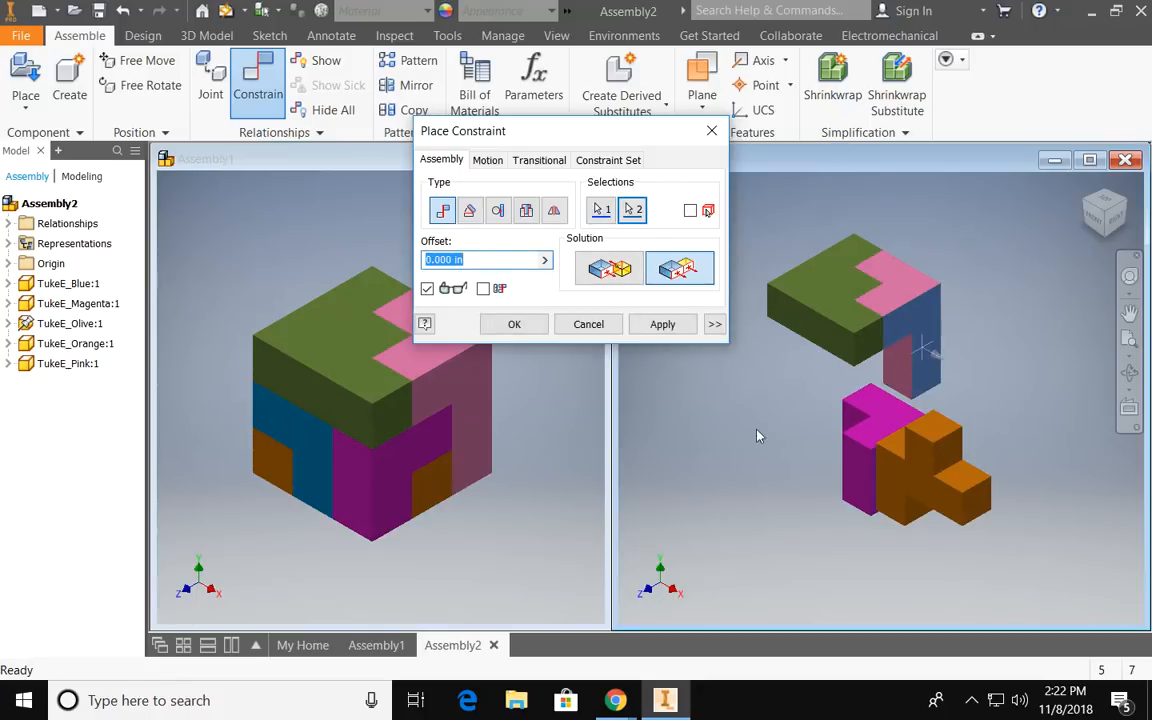
pyautogui.click(662, 324)
pyautogui.click(588, 326)
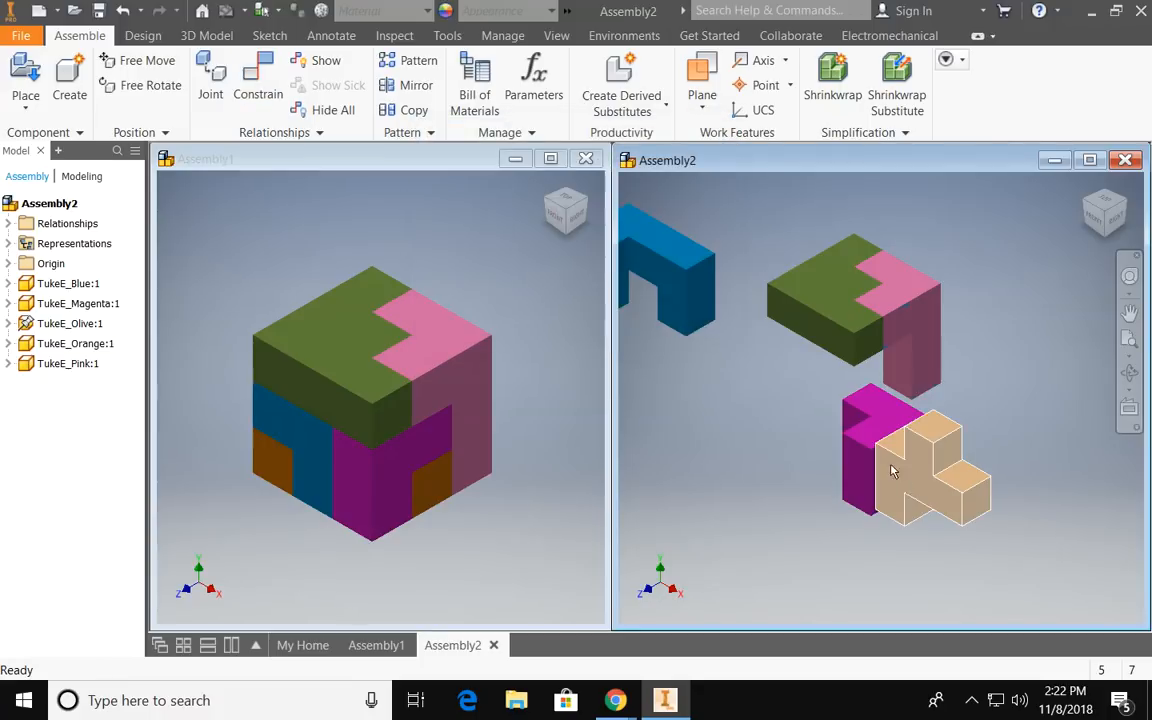
# Step: Move the orange part aside and bring the magenta part up under the olive part's front corner
pyautogui.moveTo(956, 483); pyautogui.dragTo(1100, 457)
pyautogui.moveTo(870, 458); pyautogui.dragTo(846, 396)
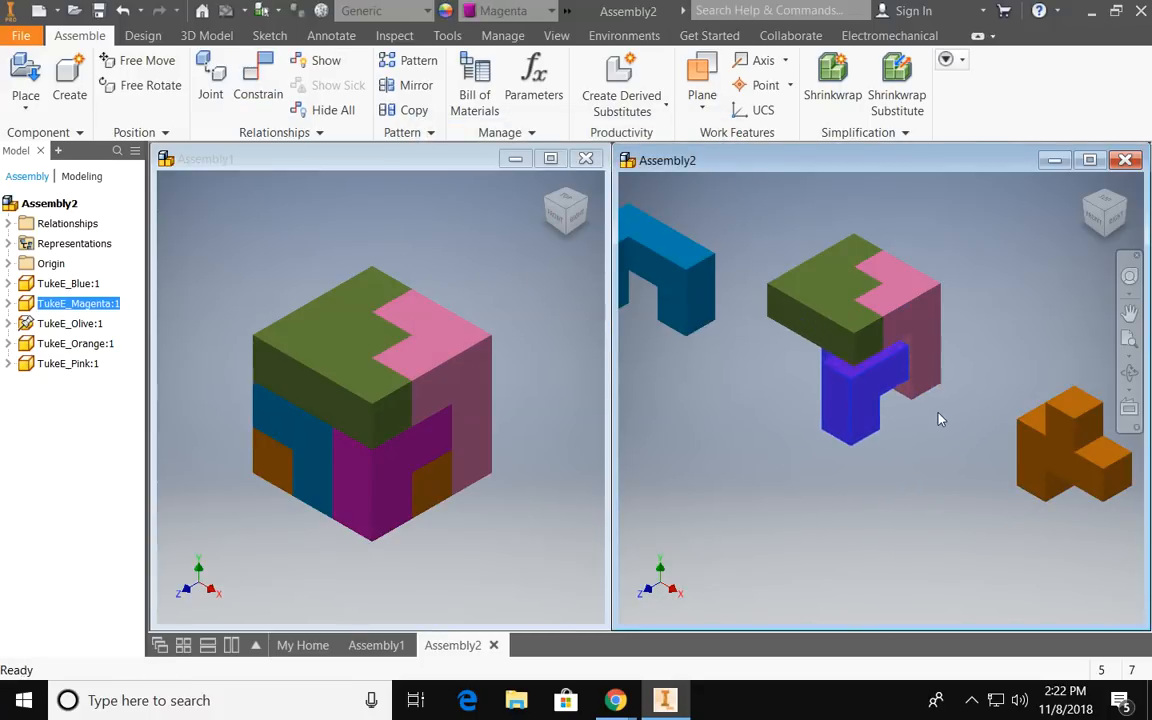
pyautogui.scroll(-3, 938, 418)
pyautogui.moveTo(900, 409); pyautogui.dragTo(915, 486, button='middle')
pyautogui.scroll(-3, 828, 482)
pyautogui.click(881, 516)
# Step: Mate the magenta part's long upper outer edge to the pink part's lower edge in line with the olive part's underside
pyautogui.click(260, 95)
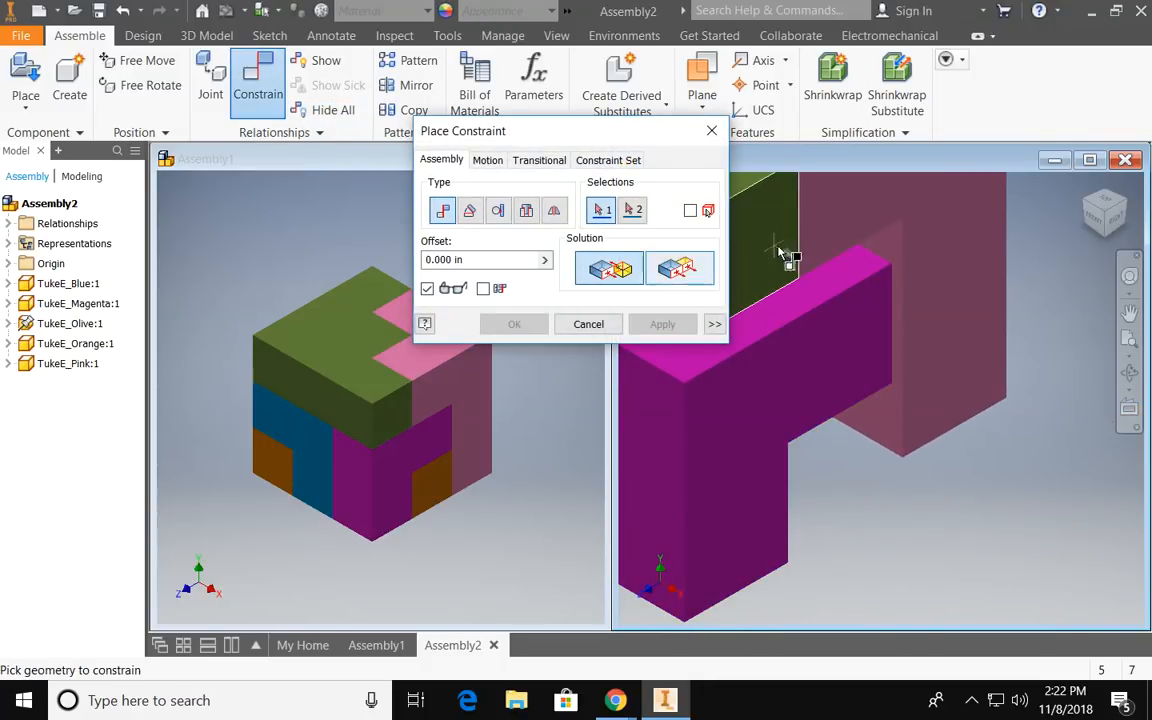
pyautogui.click(828, 273)
pyautogui.click(836, 303)
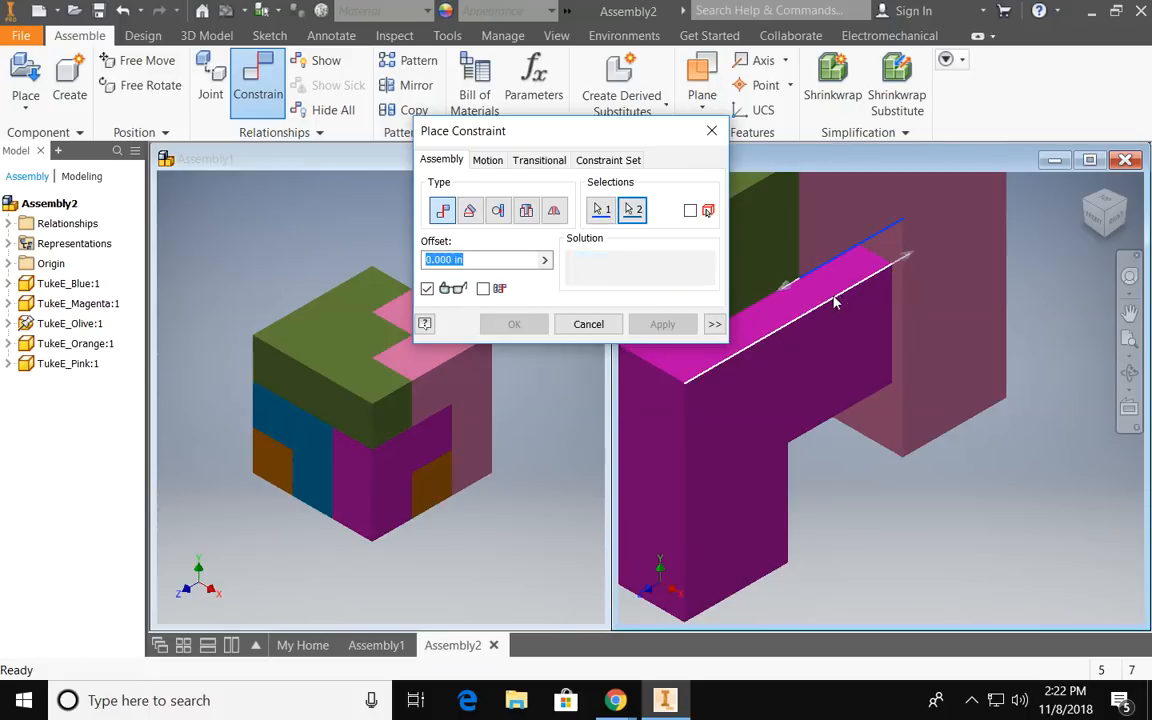
pyautogui.click(660, 324)
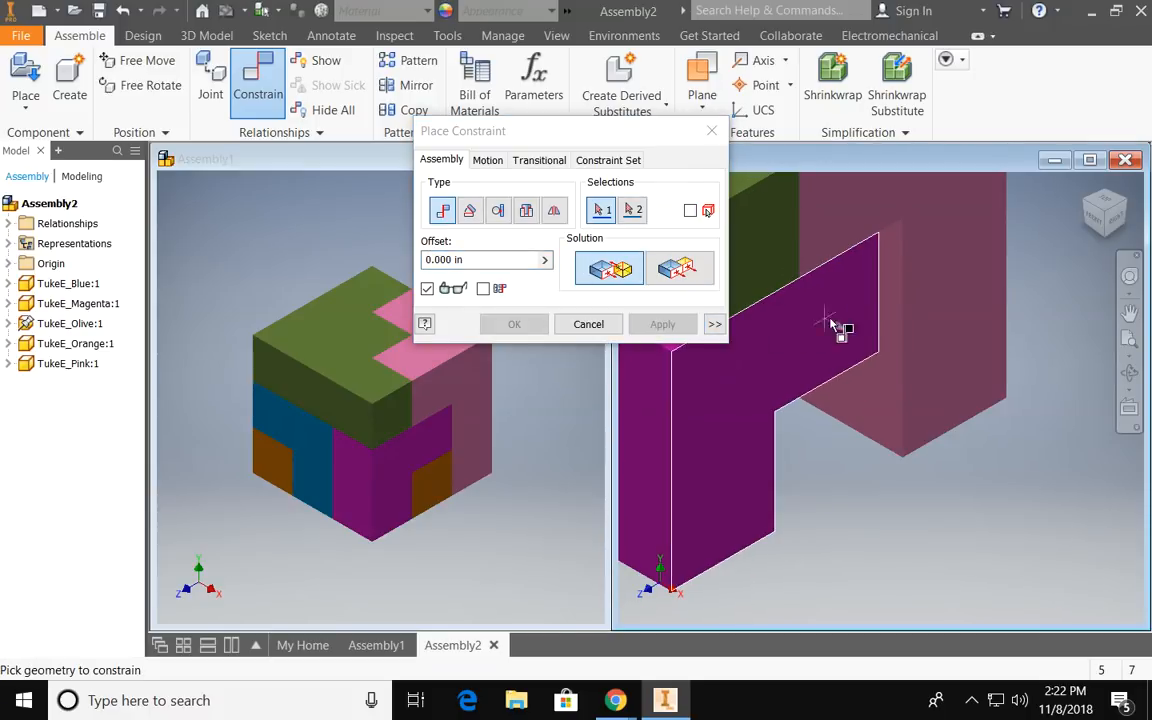
pyautogui.click(904, 325)
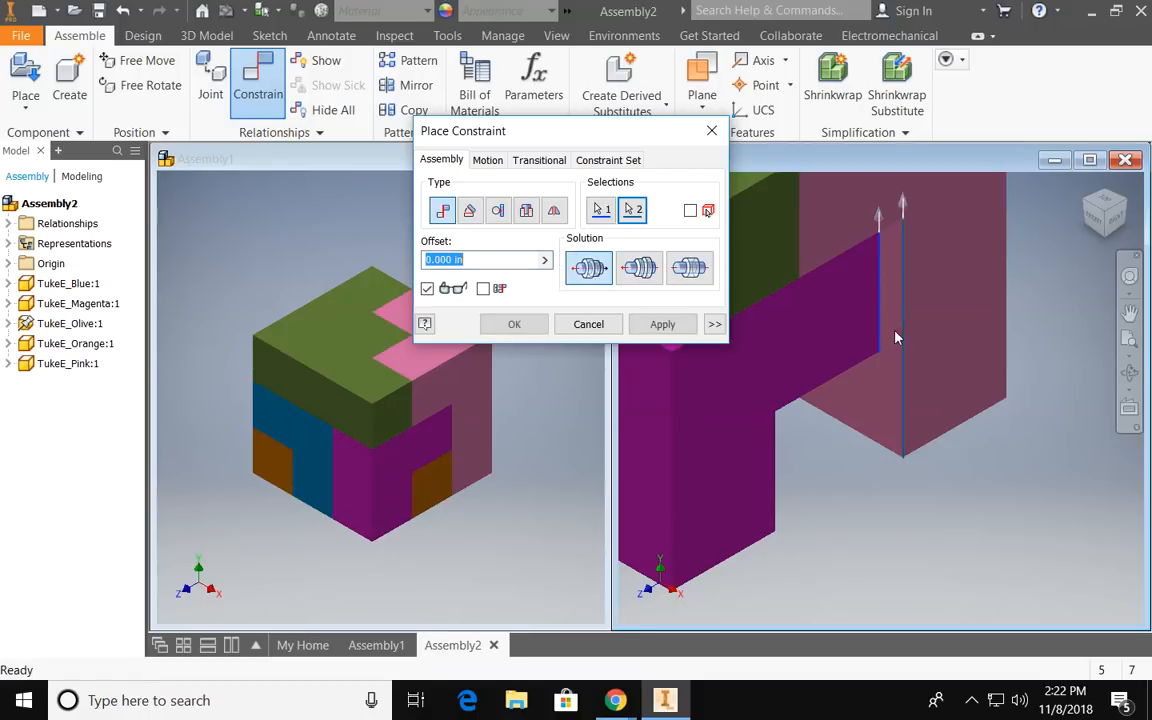
pyautogui.click(590, 325)
# Step: Mate the magenta part's upper front edge to the olive part's lower front edge with 0.000 in offset
pyautogui.moveTo(908, 419); pyautogui.dragTo(993, 342, button='middle')
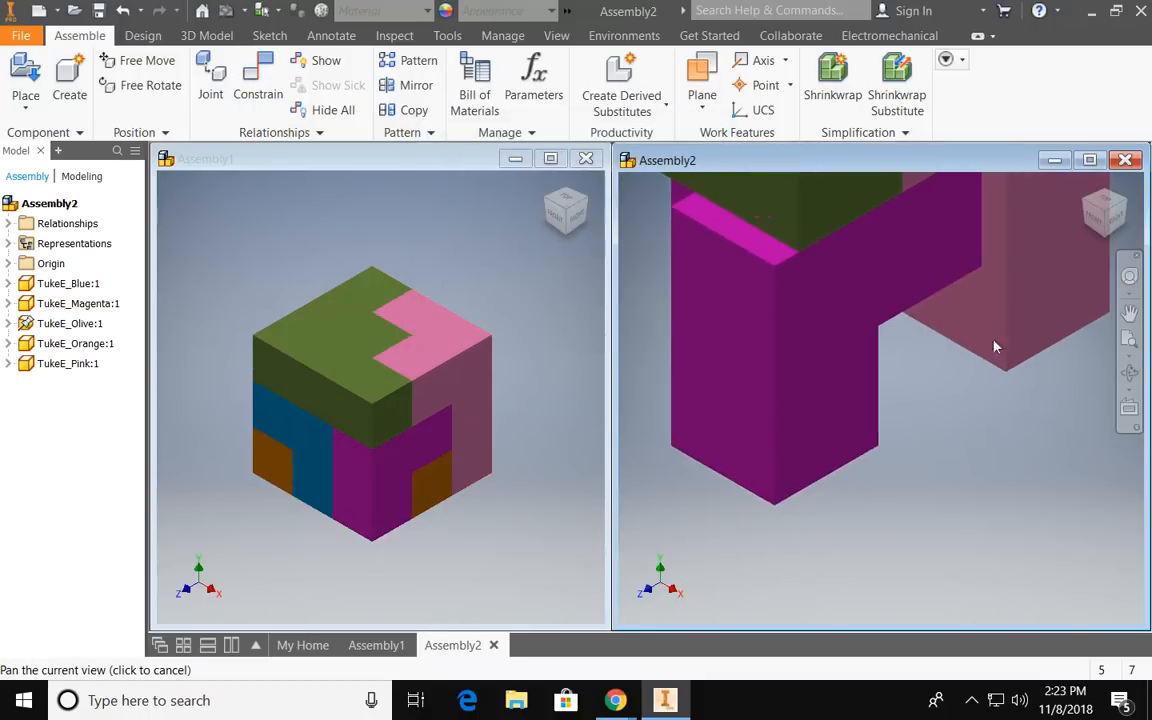
pyautogui.click(258, 80)
pyautogui.moveTo(613, 143); pyautogui.dragTo(418, 167)
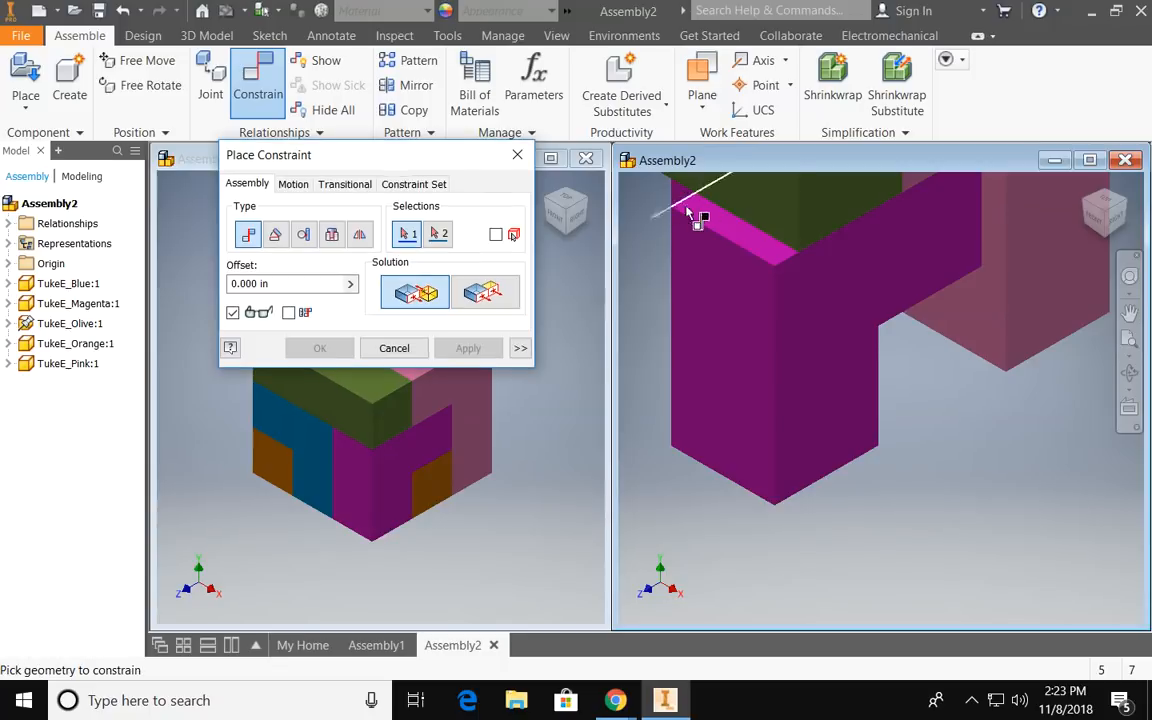
pyautogui.click(762, 240)
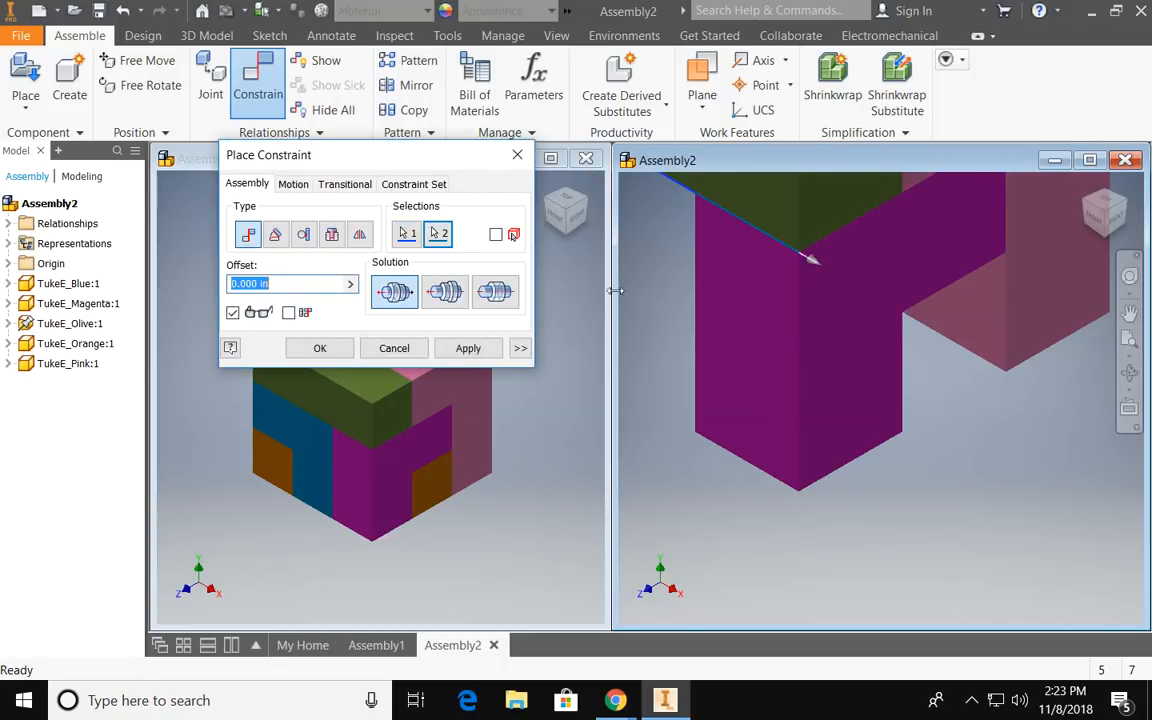
pyautogui.click(467, 349)
pyautogui.scroll(-6, 860, 464)
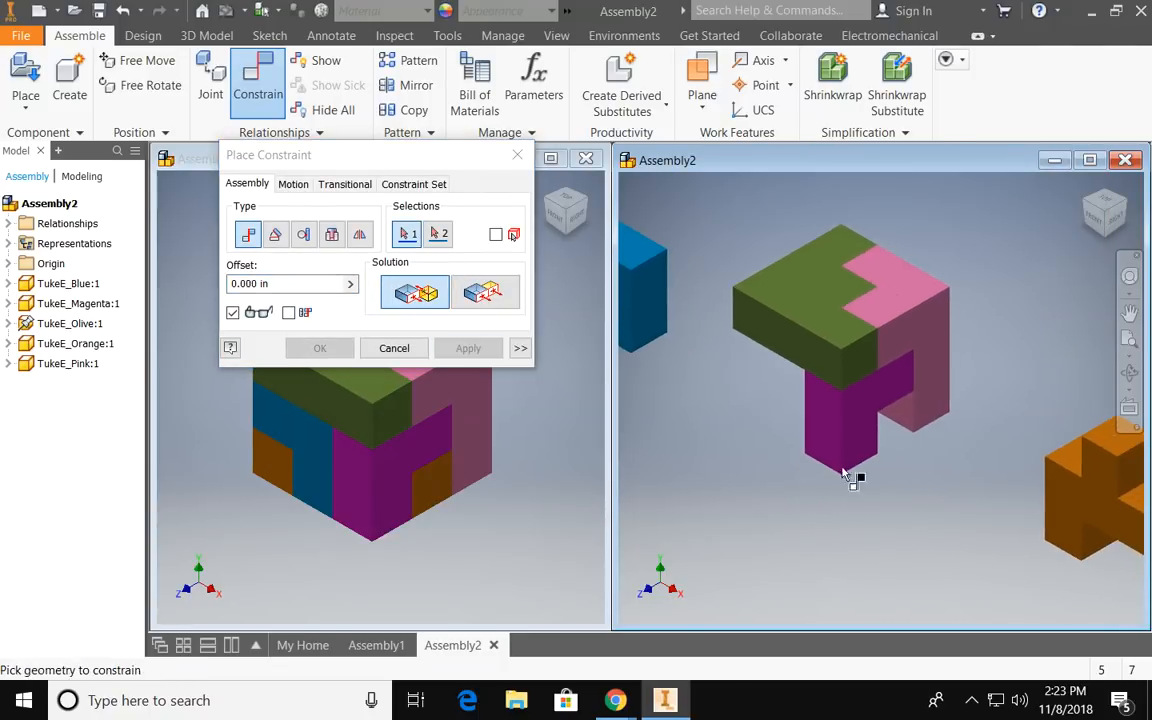
pyautogui.click(394, 348)
# Step: Bring the orange part and the blue part closer to the joined olive, pink and magenta parts
pyautogui.moveTo(1085, 509); pyautogui.dragTo(997, 476)
pyautogui.moveTo(888, 475); pyautogui.dragTo(979, 471, button='middle')
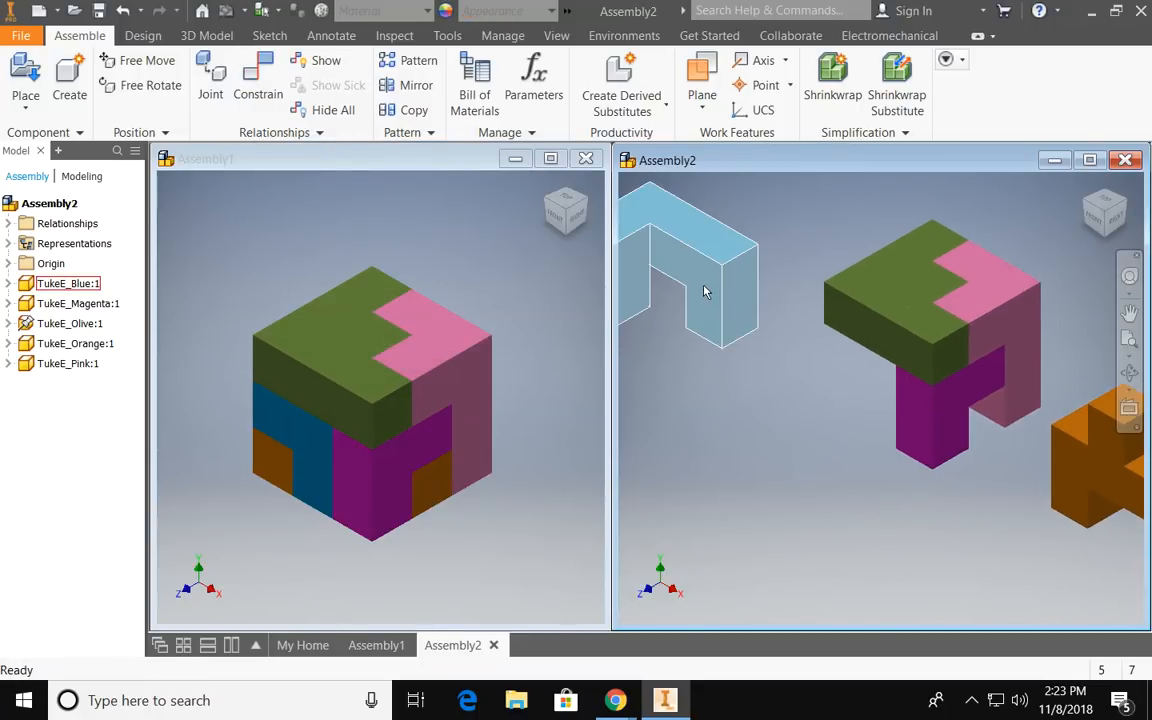
pyautogui.moveTo(657, 276); pyautogui.dragTo(752, 385)
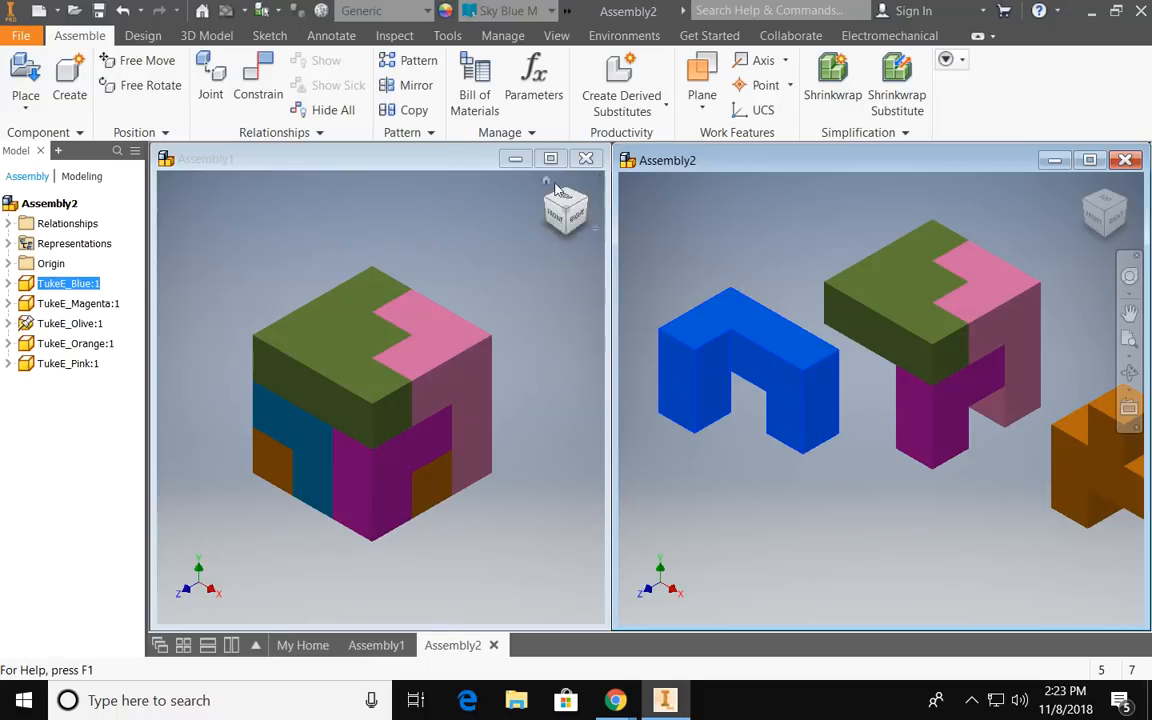
# Step: Free-rotate the blue part so its middle leg points down, and move it under the olive part beside the magenta part
pyautogui.click(140, 86)
pyautogui.moveTo(663, 416); pyautogui.dragTo(762, 427)
pyautogui.moveTo(938, 512); pyautogui.dragTo(985, 331)
pyautogui.moveTo(706, 348); pyautogui.dragTo(693, 364)
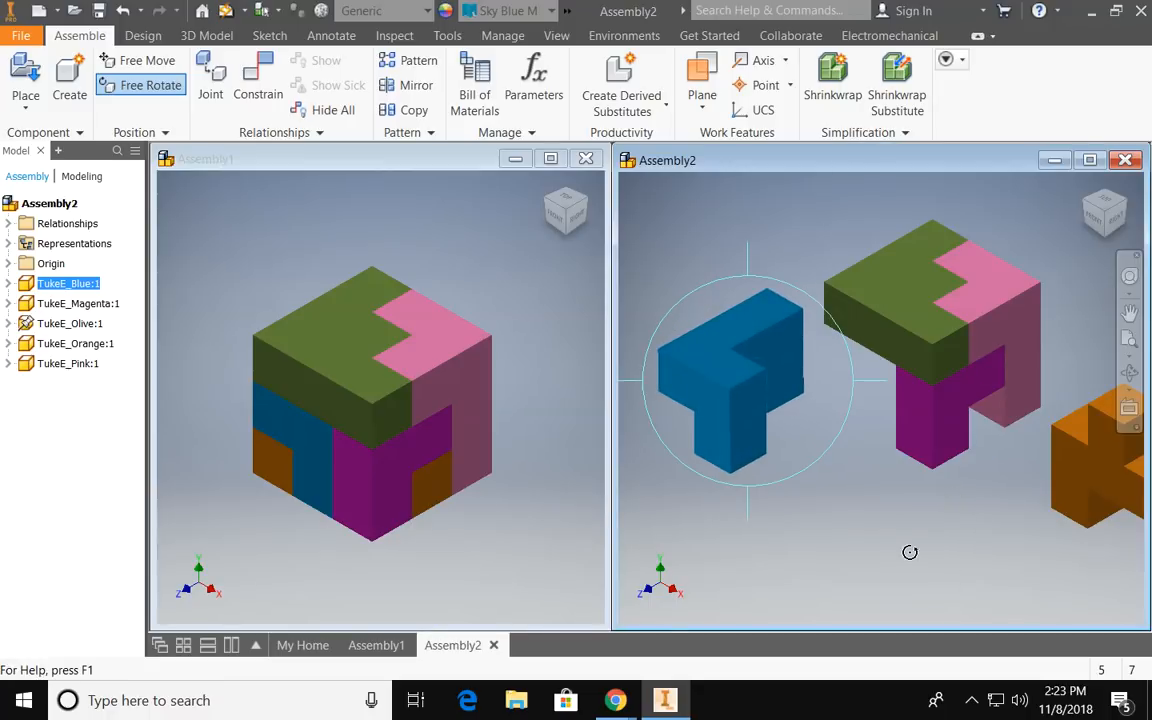
pyautogui.rightClick(858, 466)
pyautogui.click(955, 478)
pyautogui.moveTo(733, 404); pyautogui.dragTo(878, 379)
pyautogui.click(842, 440)
# Step: Apply a Flush constraint with 0.000 in offset between the blue part's front face and the olive part's front side face
pyautogui.scroll(-1, 948, 395)
pyautogui.moveTo(948, 395); pyautogui.dragTo(864, 421, button='middle')
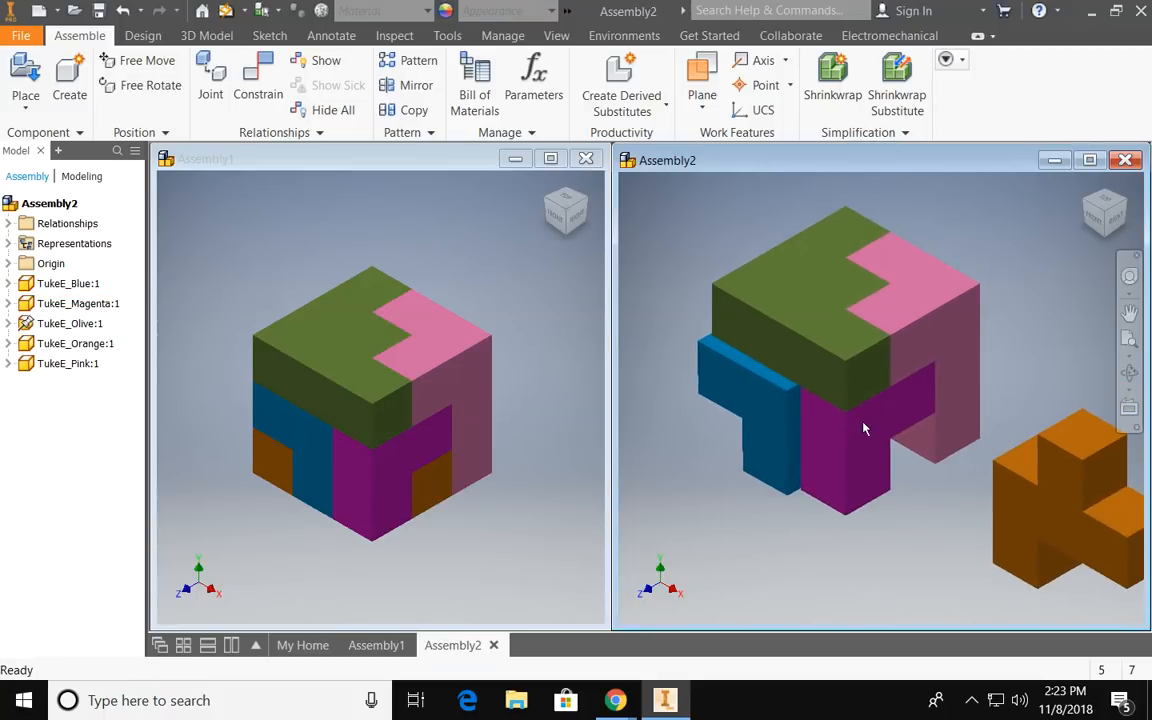
pyautogui.scroll(-2, 795, 432)
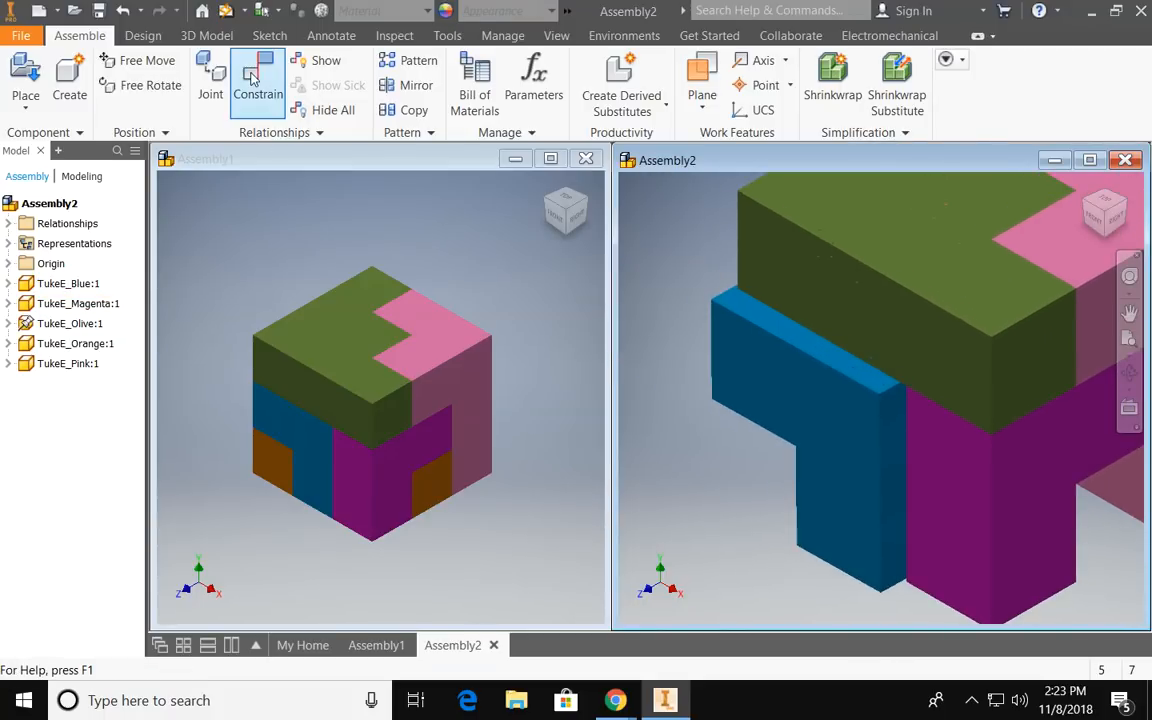
pyautogui.click(256, 80)
pyautogui.click(487, 296)
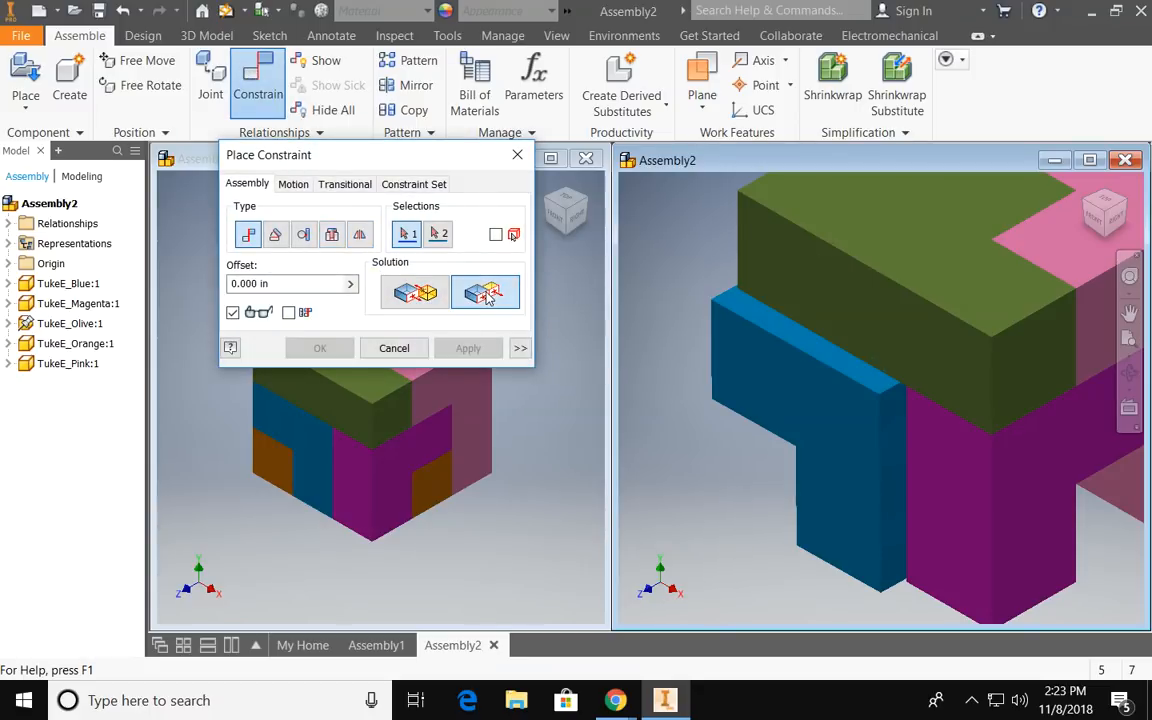
pyautogui.click(787, 383)
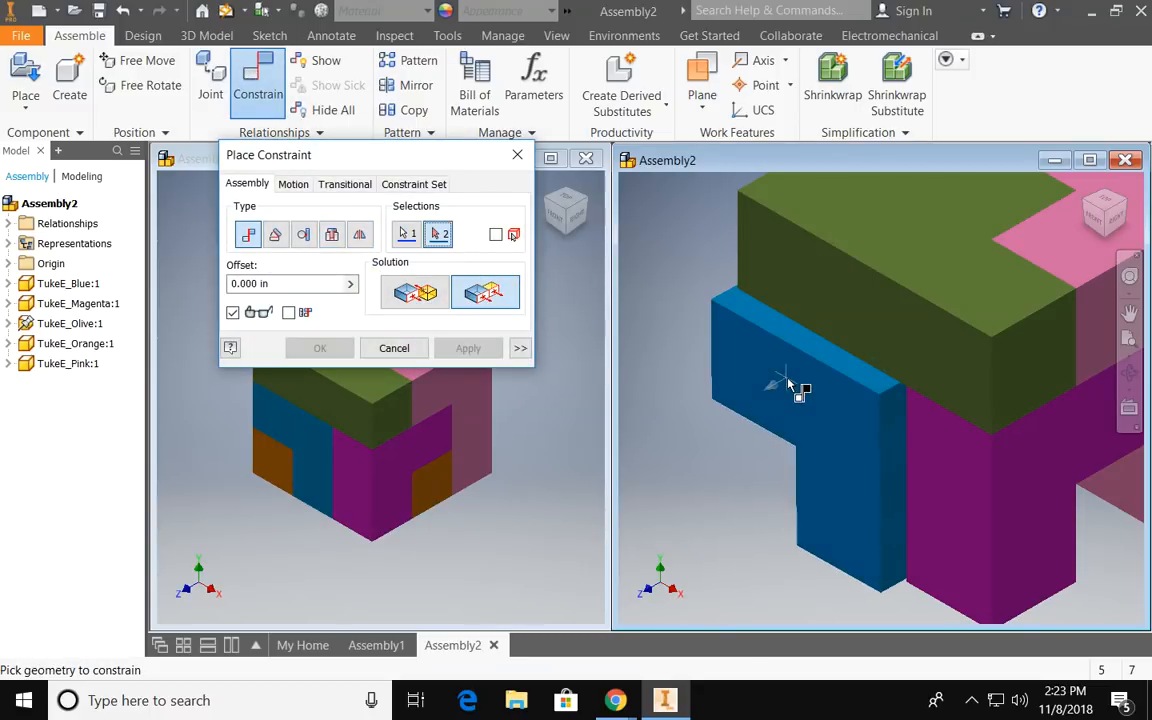
pyautogui.click(835, 296)
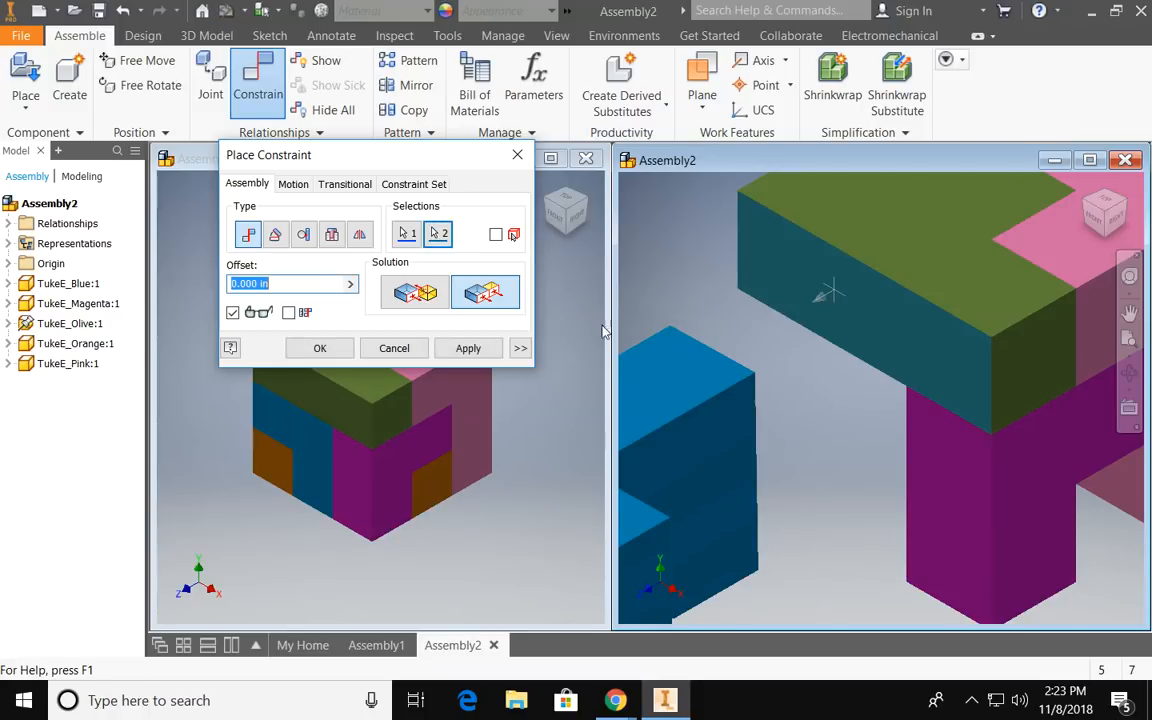
pyautogui.click(463, 357)
pyautogui.moveTo(836, 462); pyautogui.dragTo(932, 325, button='middle')
pyautogui.scroll(-3, 931, 327)
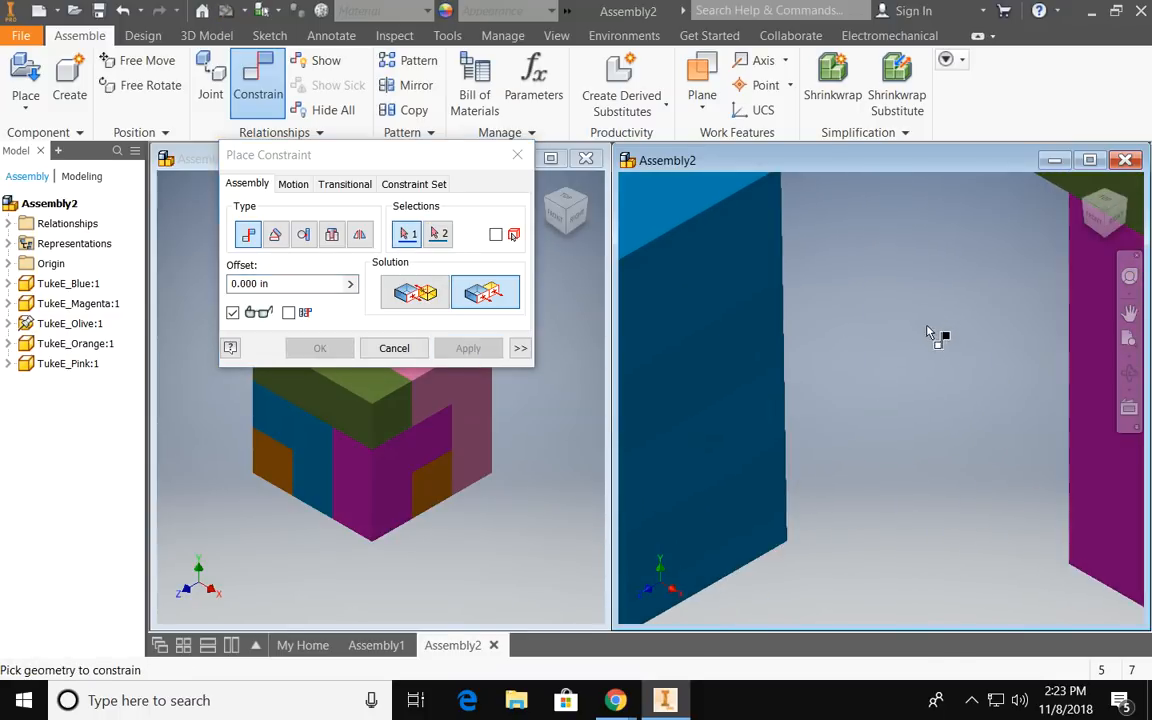
pyautogui.scroll(2, 931, 327)
pyautogui.scroll(3, 895, 400)
pyautogui.click(394, 348)
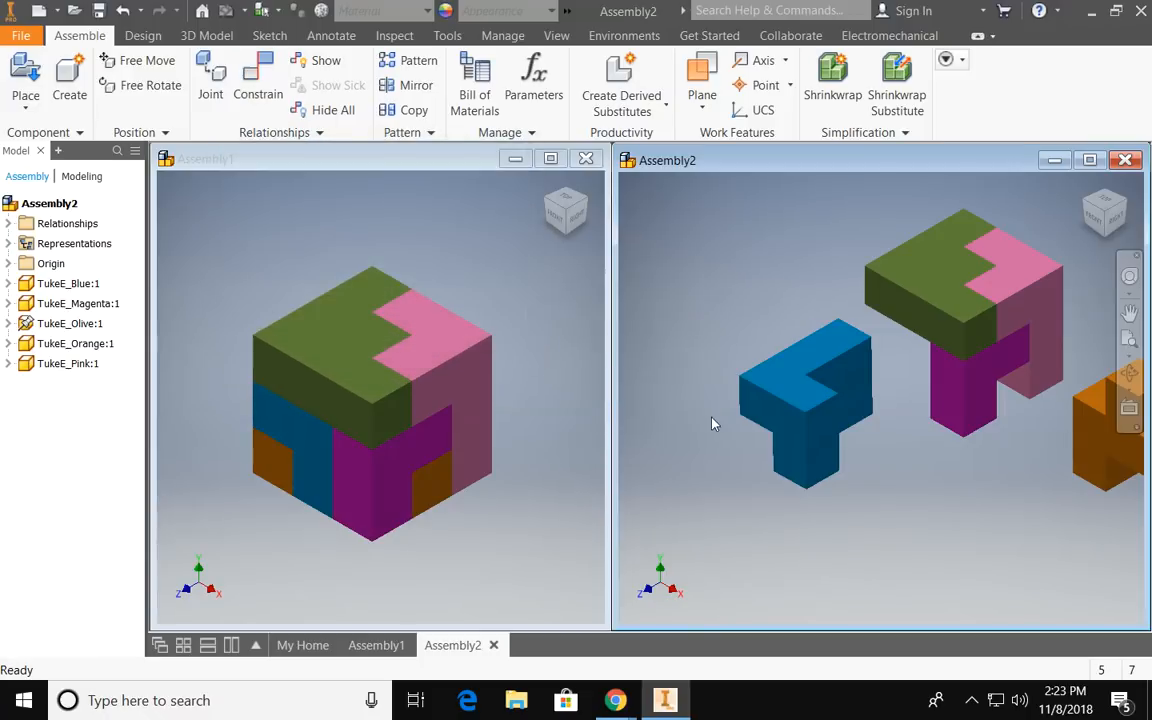
# Step: Move the blue part under the olive part and mate its upper front edge to the olive part's lower edge with 0.000 in offset
pyautogui.moveTo(791, 413); pyautogui.dragTo(896, 398)
pyautogui.scroll(-4, 797, 342)
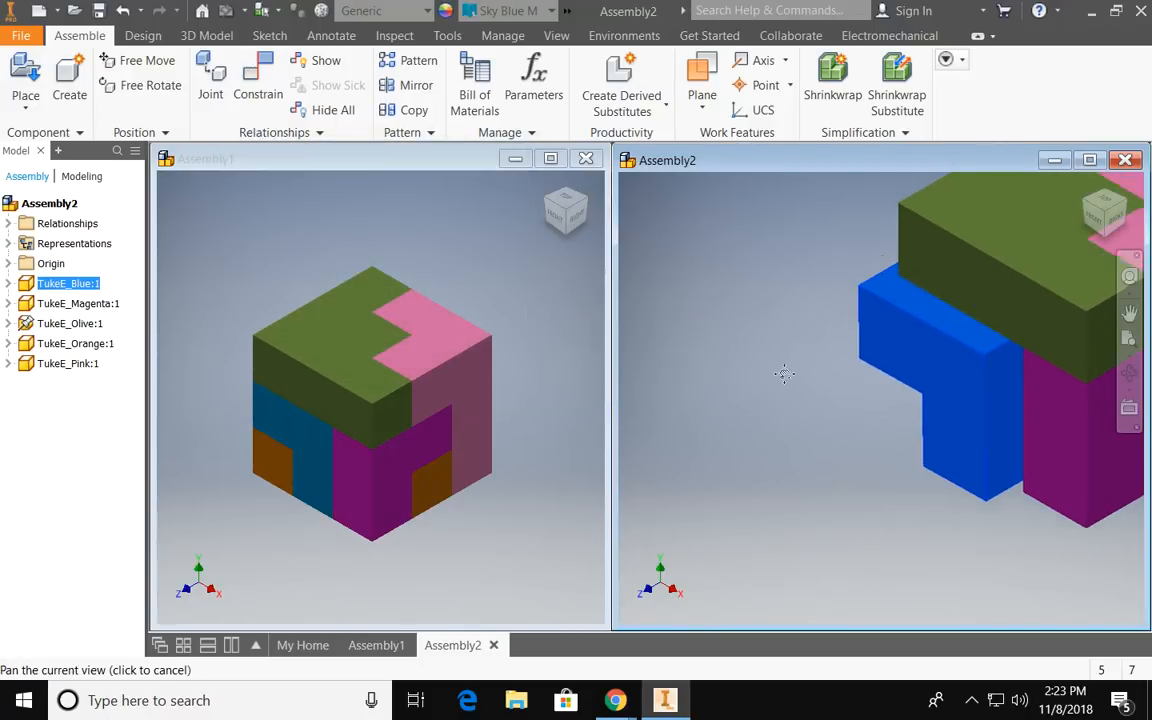
pyautogui.moveTo(800, 343); pyautogui.dragTo(606, 396, button='middle')
pyautogui.click(257, 82)
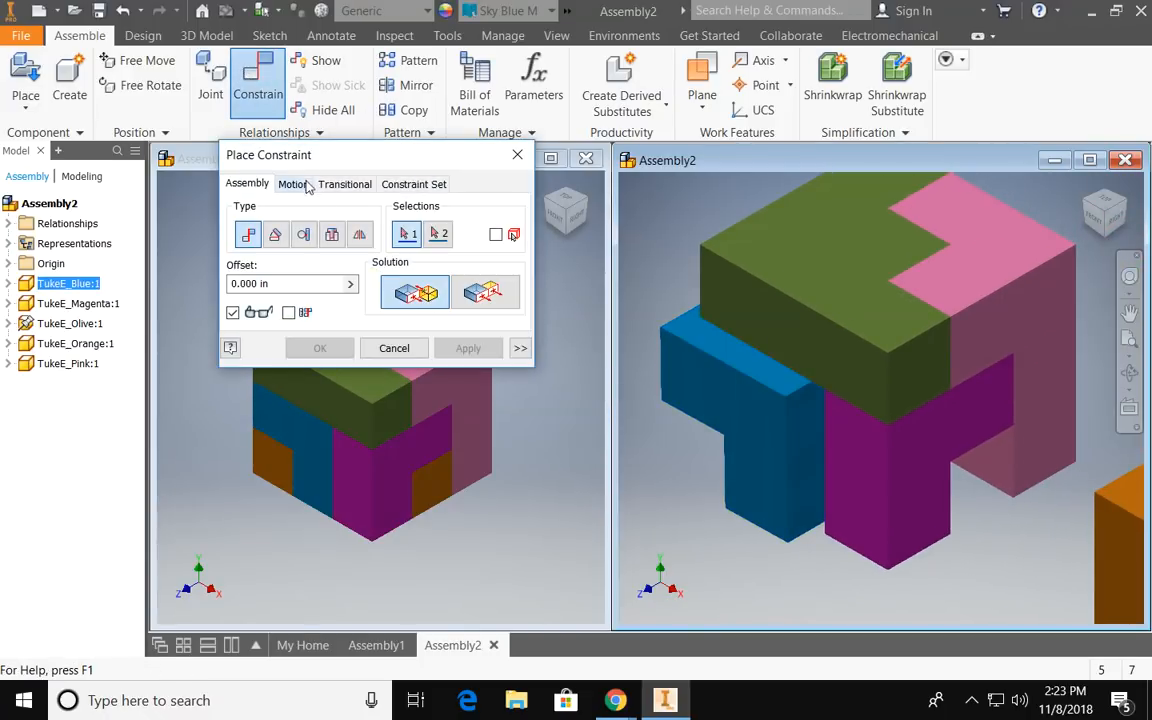
pyautogui.click(728, 366)
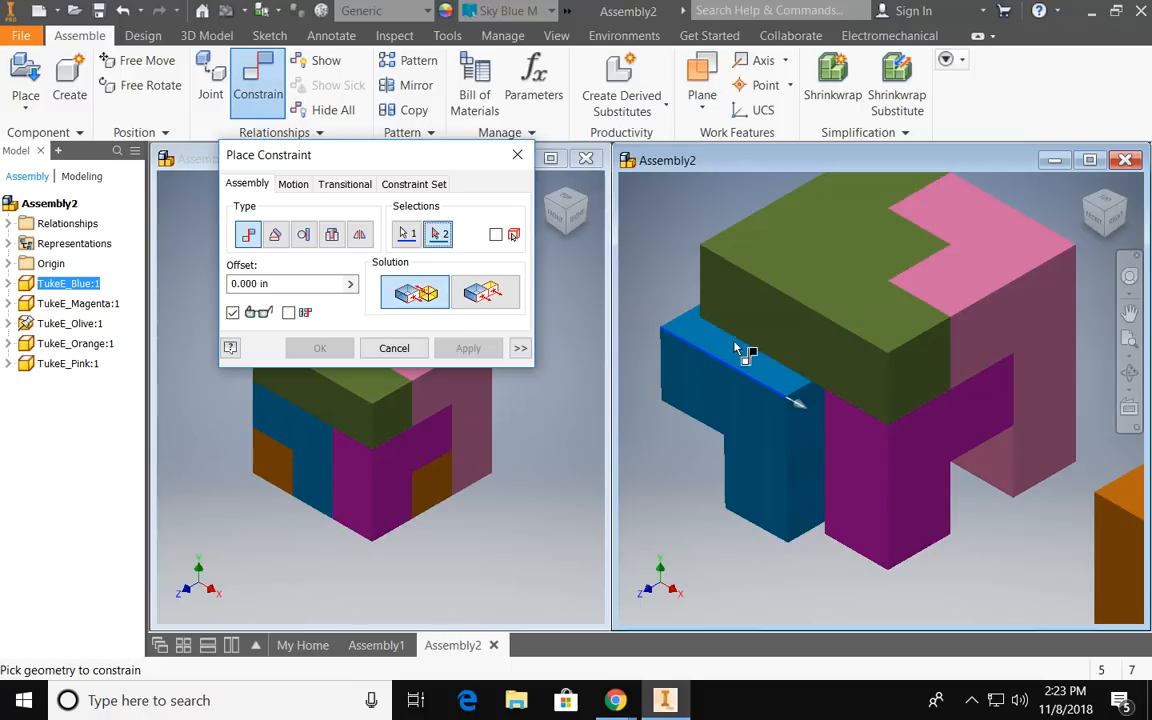
pyautogui.click(741, 343)
pyautogui.click(466, 349)
# Step: Mate the blue part's vertical leg edge to the magenta part's adjacent vertical edge with 0.000 in offset
pyautogui.scroll(3, 828, 442)
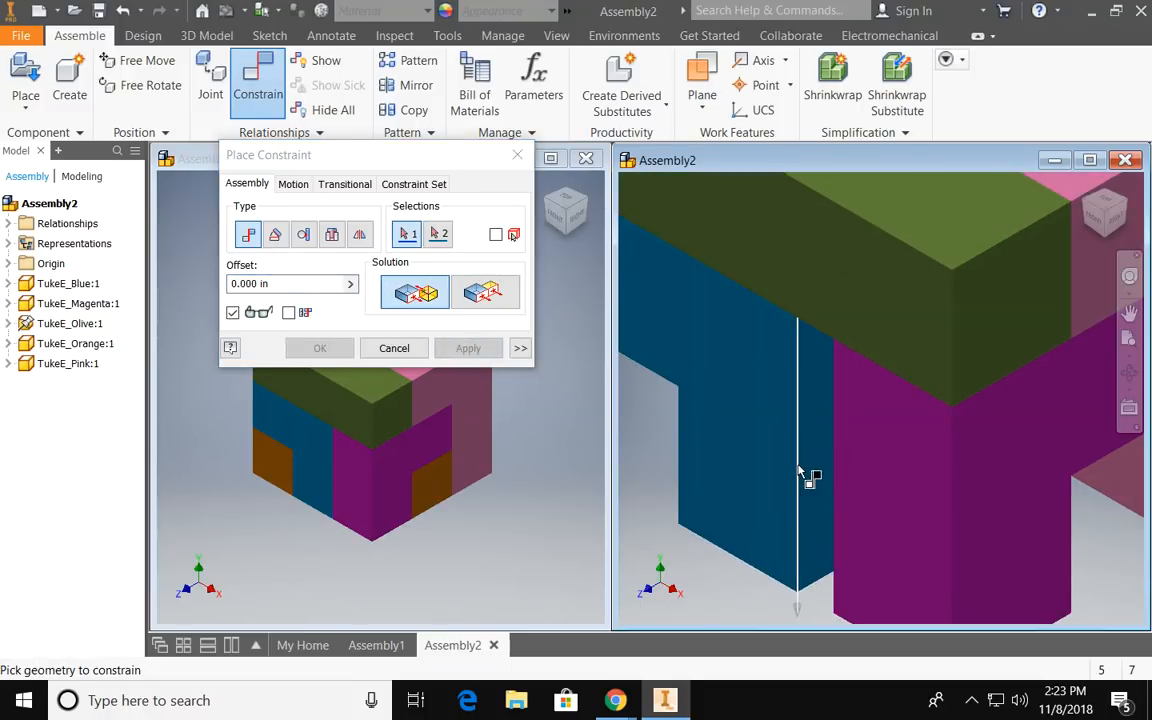
pyautogui.click(799, 471)
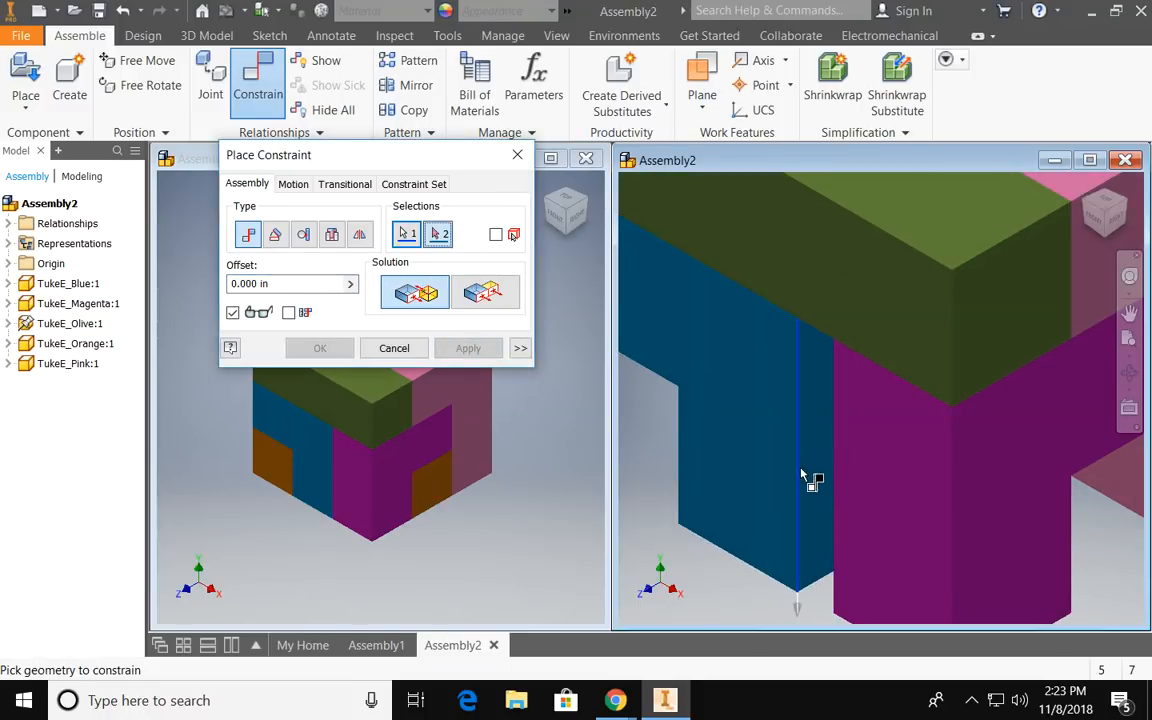
pyautogui.click(836, 505)
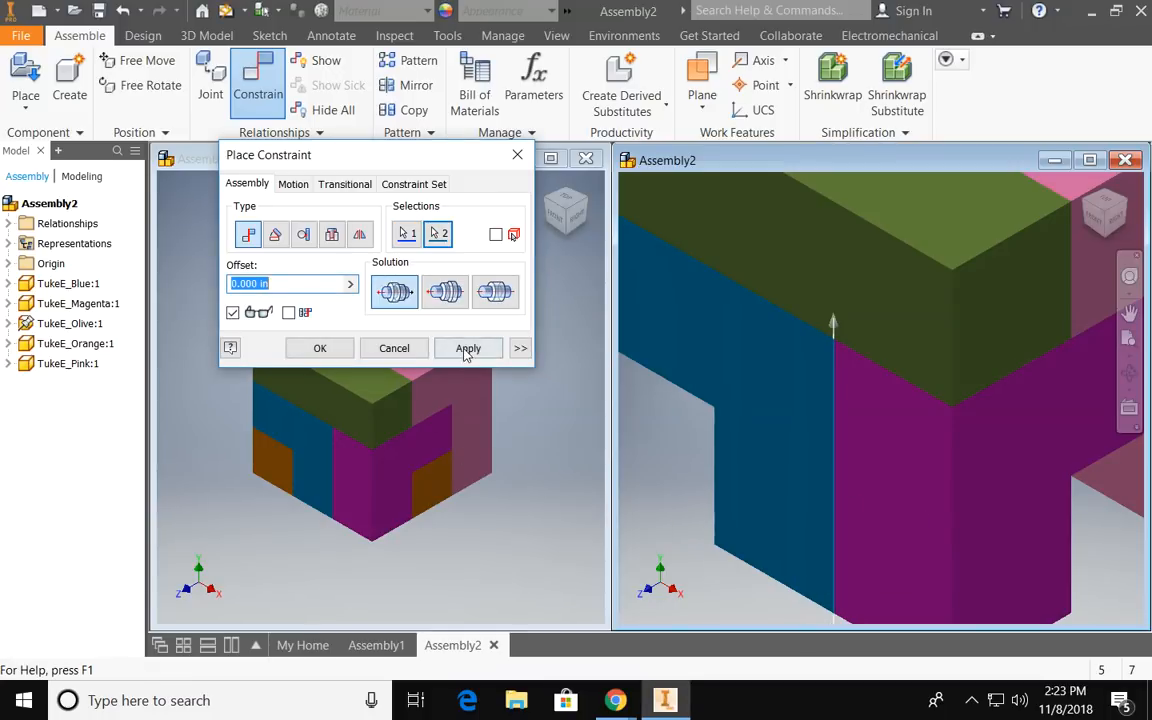
pyautogui.click(465, 350)
pyautogui.click(394, 350)
# Step: View the assembly from its underside and move the orange part beneath the joined parts, near the open cavity
pyautogui.scroll(5, 918, 506)
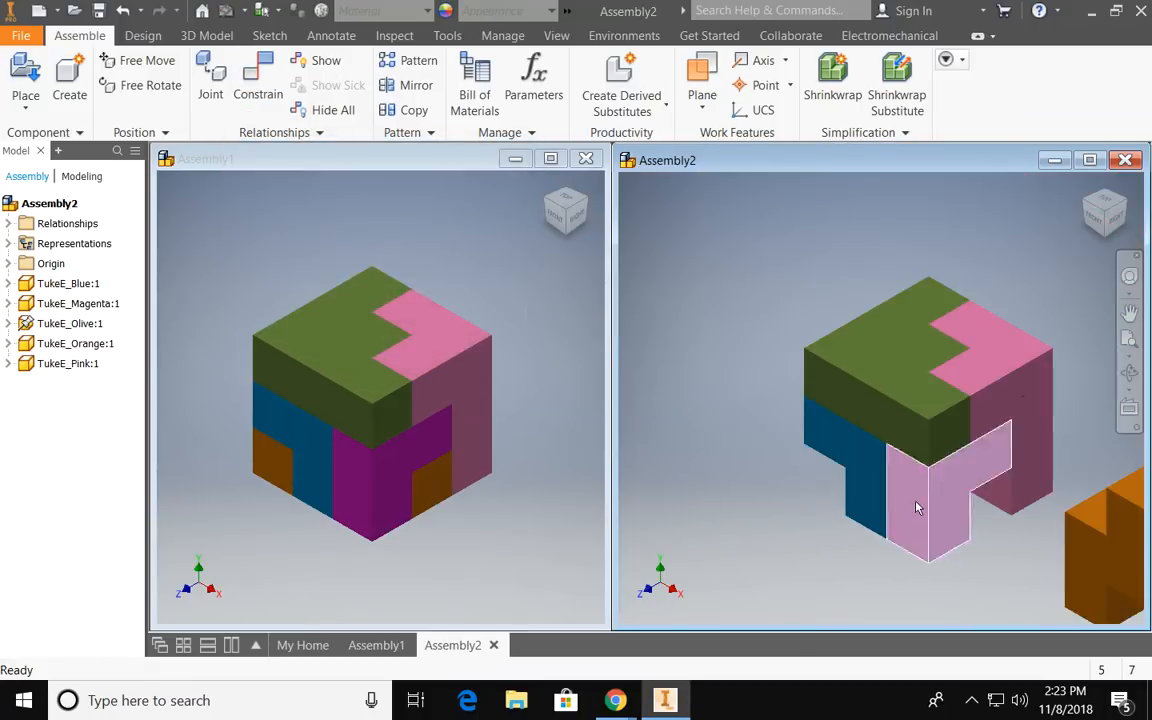
pyautogui.moveTo(918, 506); pyautogui.dragTo(795, 446, button='middle')
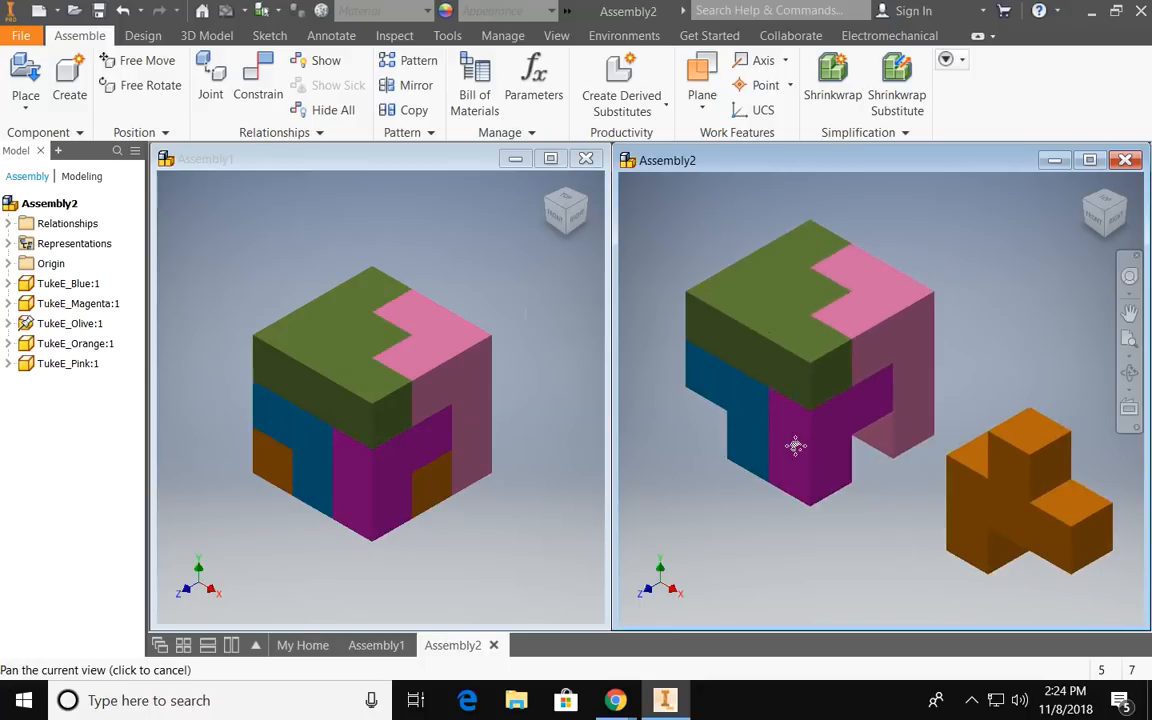
pyautogui.click(1104, 238)
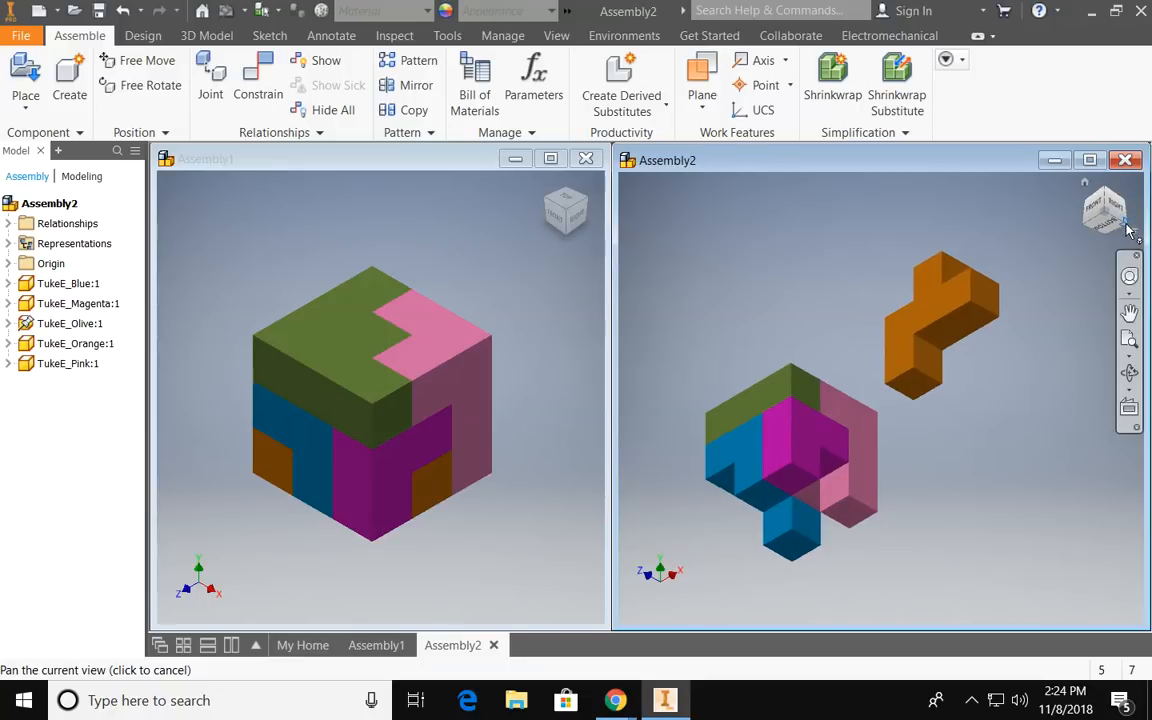
pyautogui.click(1126, 225)
pyautogui.click(1106, 236)
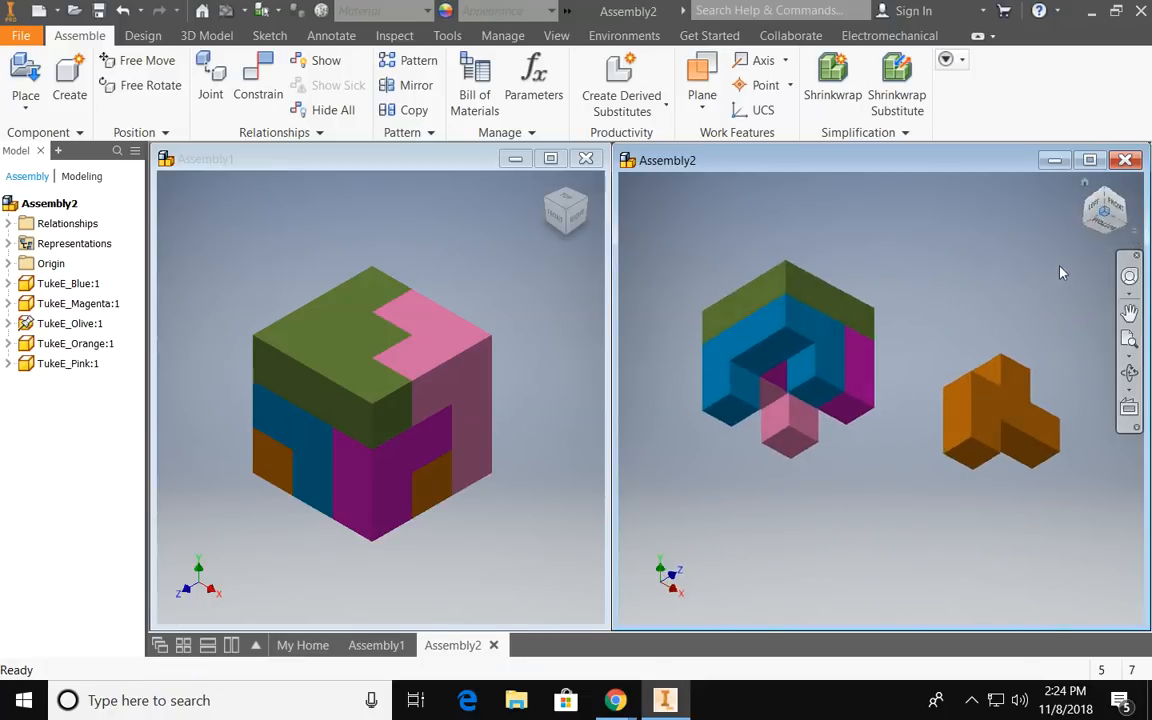
pyautogui.keyDown('shift'); pyautogui.moveTo(795, 370); pyautogui.dragTo(773, 336, button='middle'); pyautogui.keyUp('shift')
pyautogui.click(987, 442)
pyautogui.moveTo(987, 442); pyautogui.dragTo(687, 442)
# Step: Free-rotate the orange part to line up with the cavity and move it up against the joined parts
pyautogui.click(150, 85)
pyautogui.moveTo(754, 483); pyautogui.dragTo(747, 421)
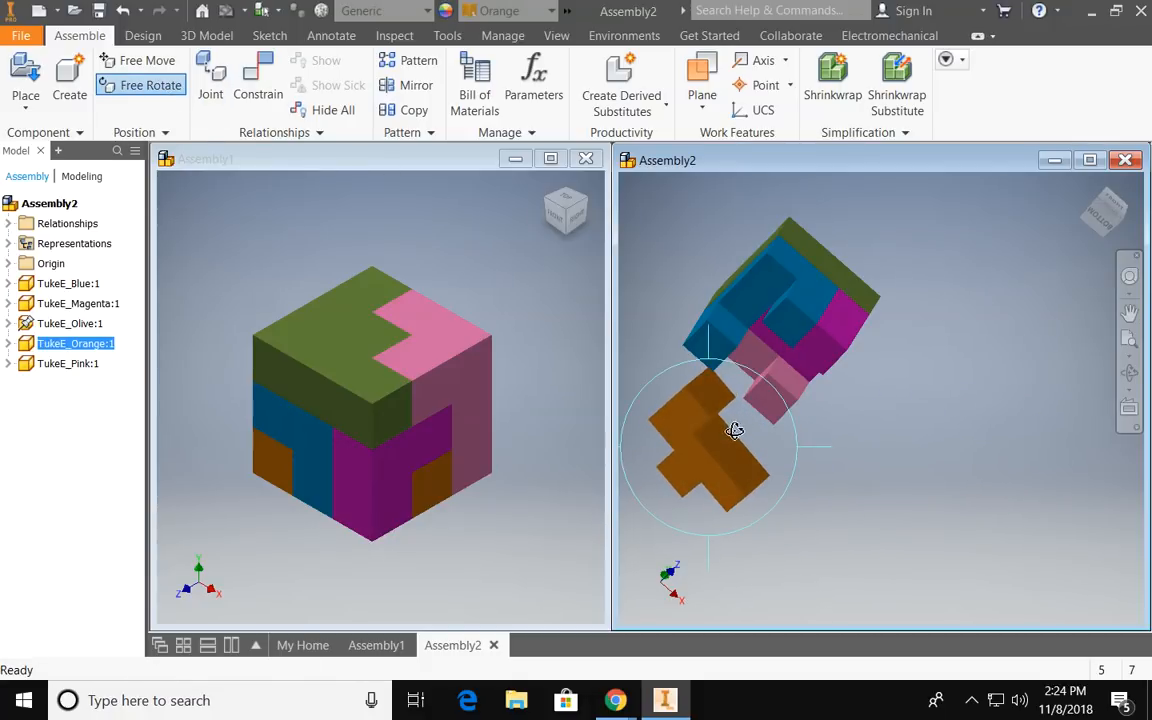
pyautogui.press('Escape')
pyautogui.moveTo(679, 463)
pyautogui.mouseDown()
pyautogui.moveTo(740, 342)
pyautogui.moveTo(690, 450)
pyautogui.mouseUp()
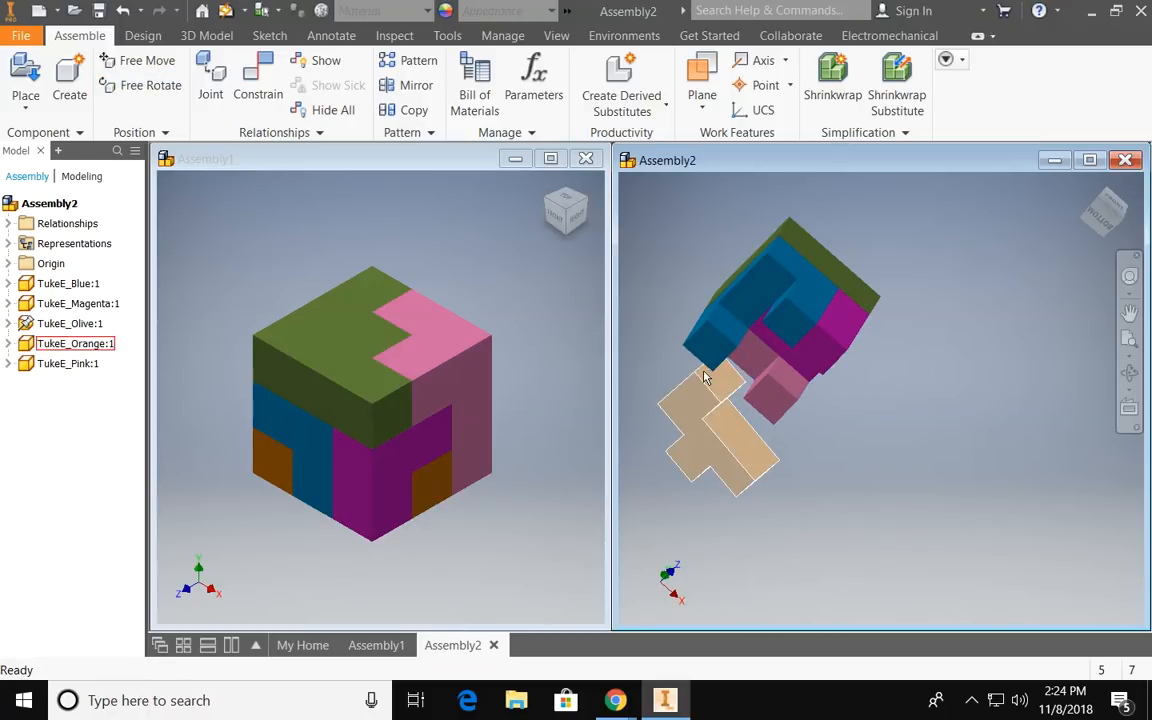
# Step: Apply a Flush constraint with 0.000 in offset between the orange part's end face and the blue part's front face
pyautogui.click(258, 80)
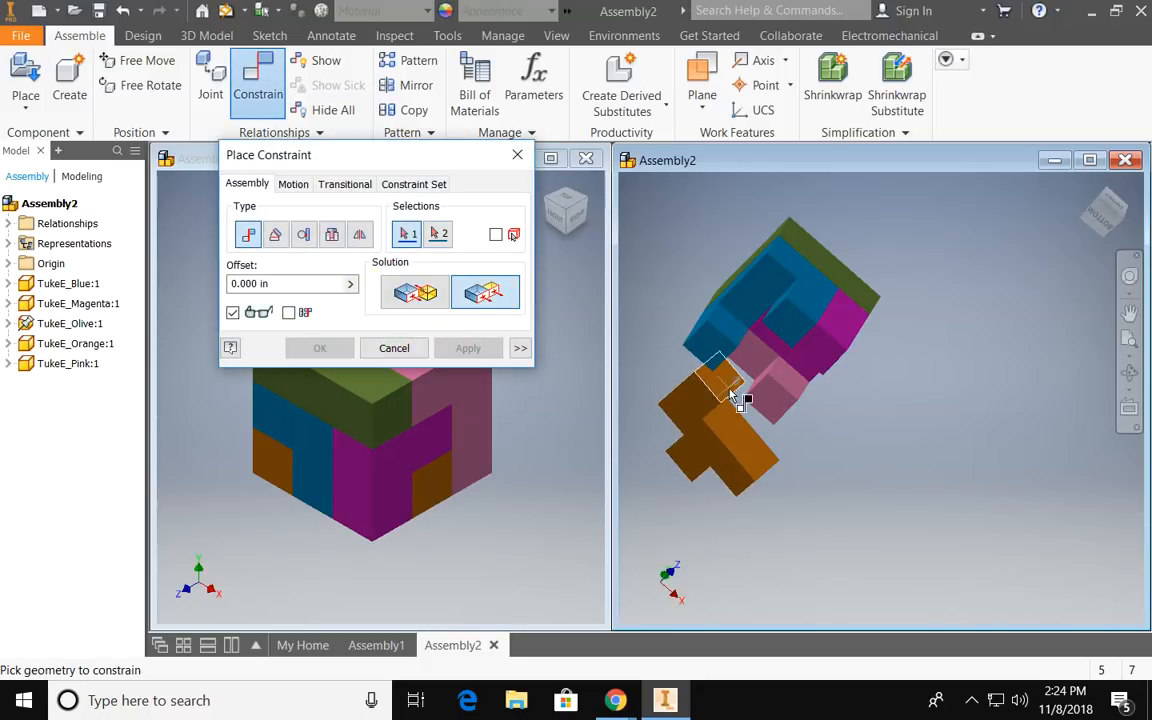
pyautogui.click(815, 298)
pyautogui.click(463, 349)
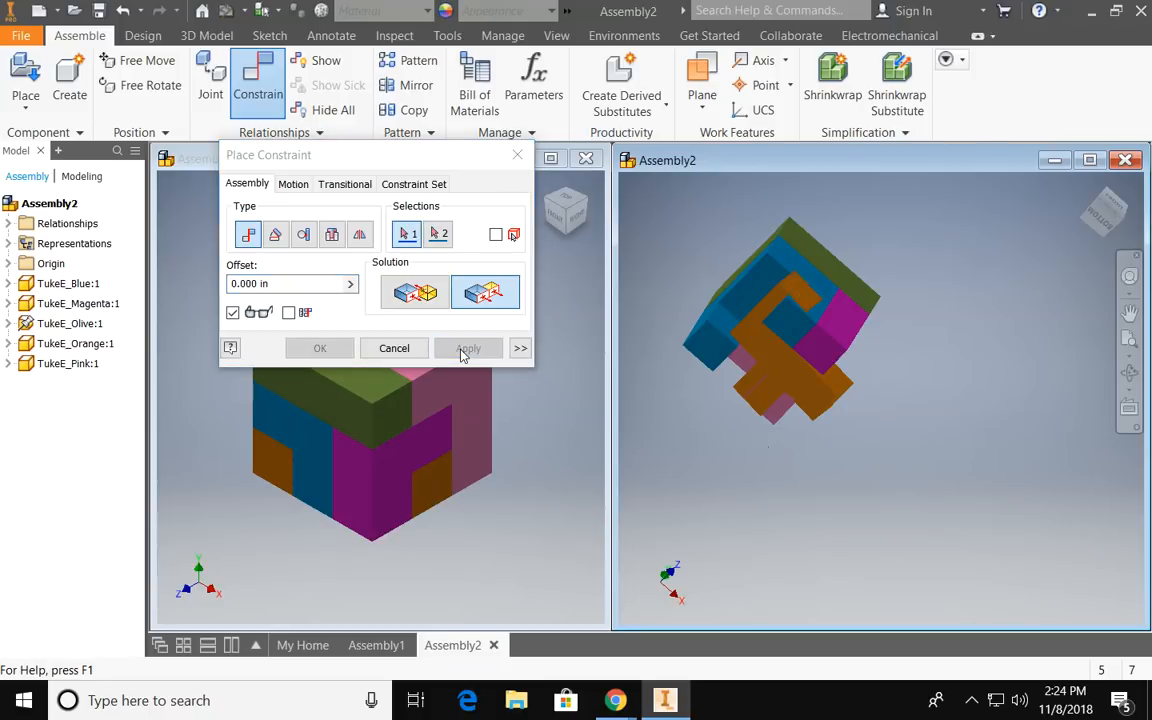
# Step: Apply a Flush constraint with 0.000 in offset between the orange part's side face and the blue part's left outer face
pyautogui.keyDown('shift'); pyautogui.moveTo(740, 366); pyautogui.dragTo(820, 405, button='middle'); pyautogui.keyUp('shift')
pyautogui.click(803, 402)
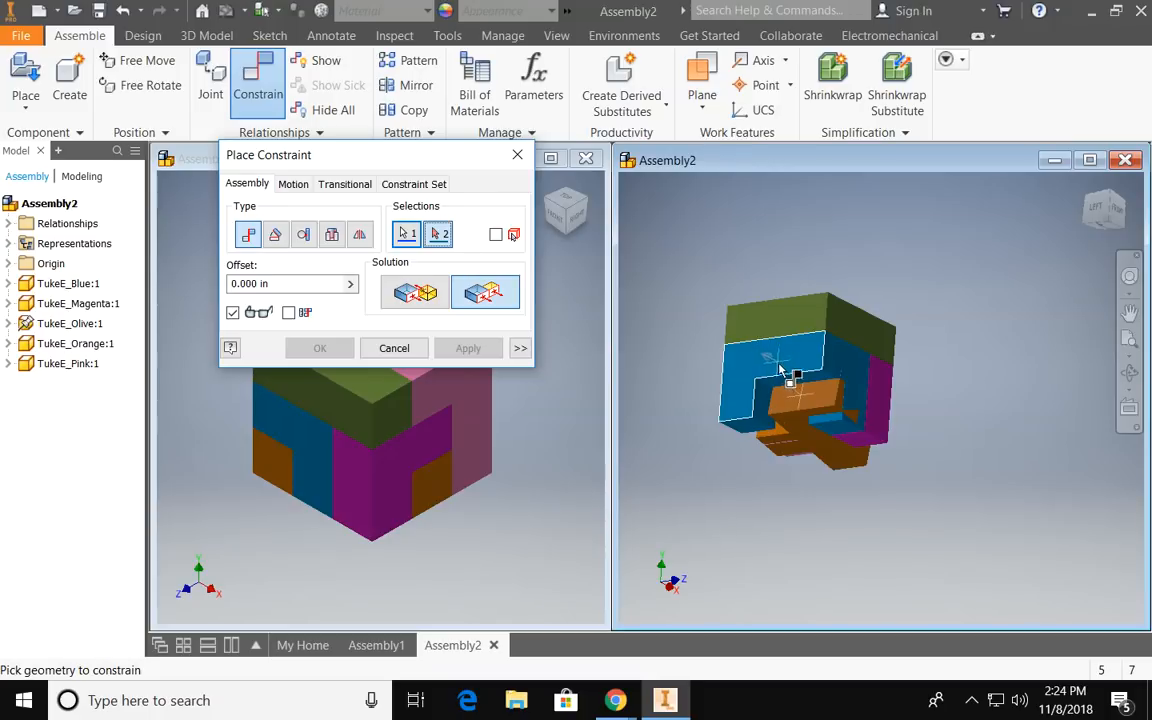
pyautogui.click(780, 370)
pyautogui.click(462, 349)
# Step: Pull the orange part slightly out of the cube's underside to expose the mating edges of the blue part
pyautogui.keyDown('shift'); pyautogui.moveTo(868, 432); pyautogui.dragTo(808, 385, button='middle'); pyautogui.keyUp('shift')
pyautogui.moveTo(773, 324); pyautogui.dragTo(825, 394, button='middle')
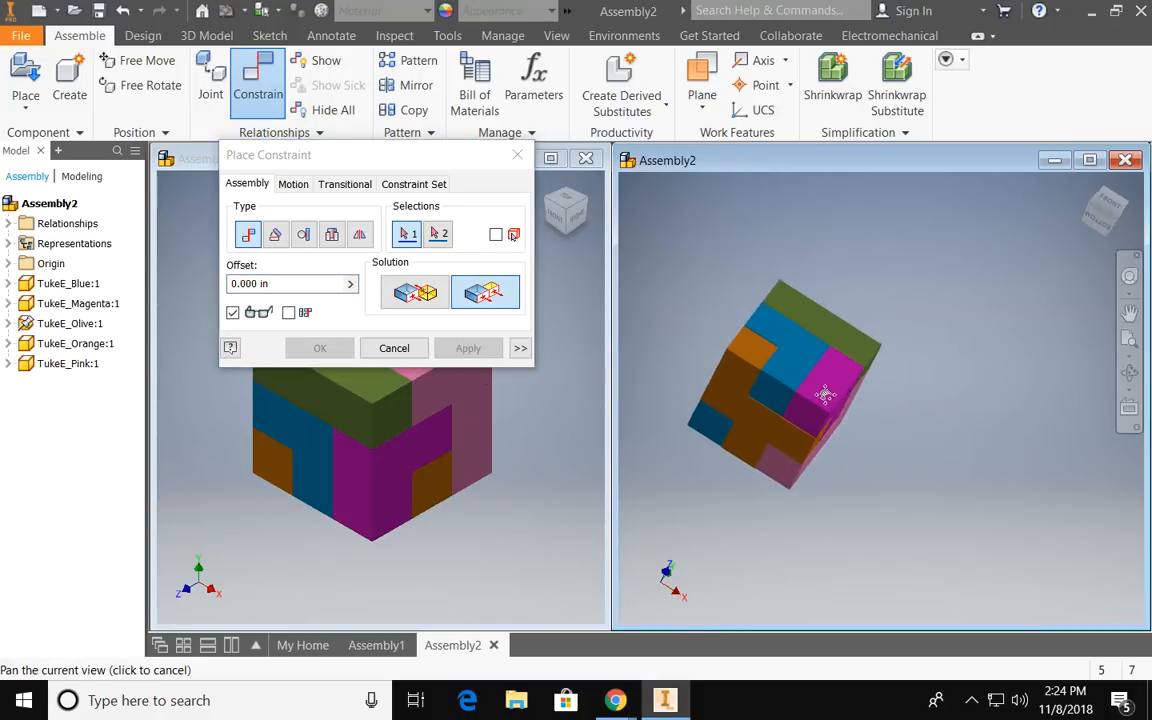
pyautogui.scroll(3, 830, 400)
pyautogui.click(396, 348)
pyautogui.moveTo(694, 411); pyautogui.dragTo(694, 473)
pyautogui.moveTo(819, 400); pyautogui.dragTo(949, 418, button='middle')
# Step: Try to mate the orange part's upper outer edge to the blue part's parallel notch edge with 0.000 in offset
pyautogui.click(250, 95)
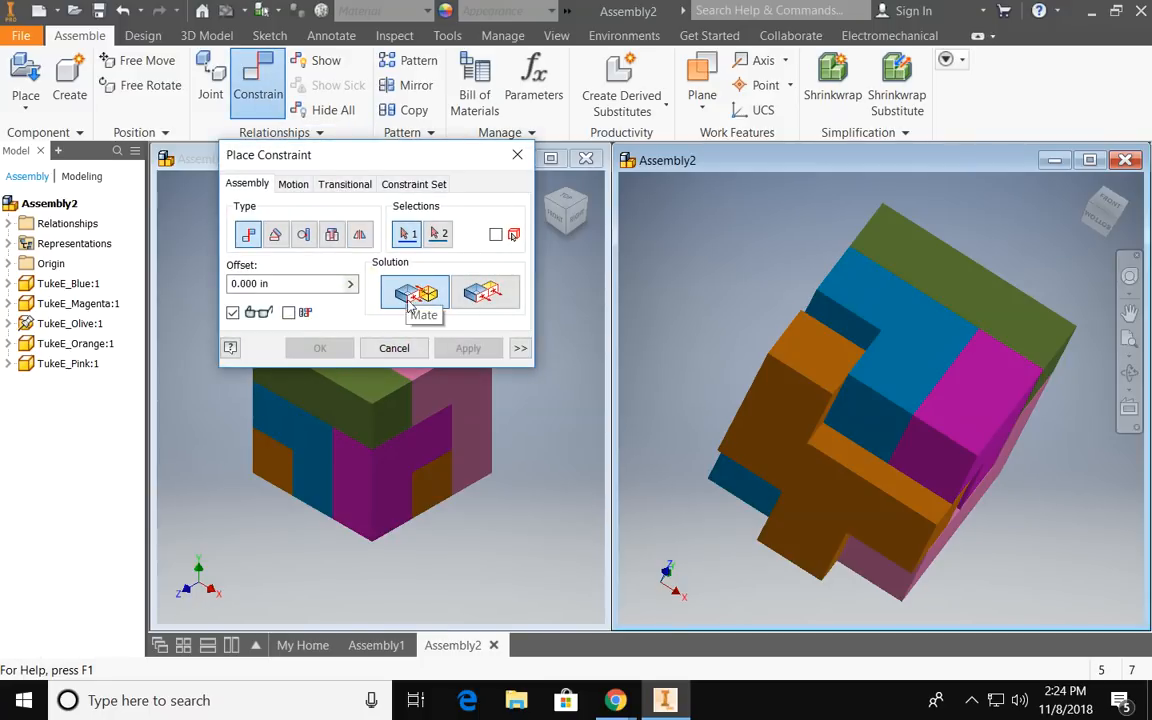
pyautogui.click(836, 329)
pyautogui.click(860, 318)
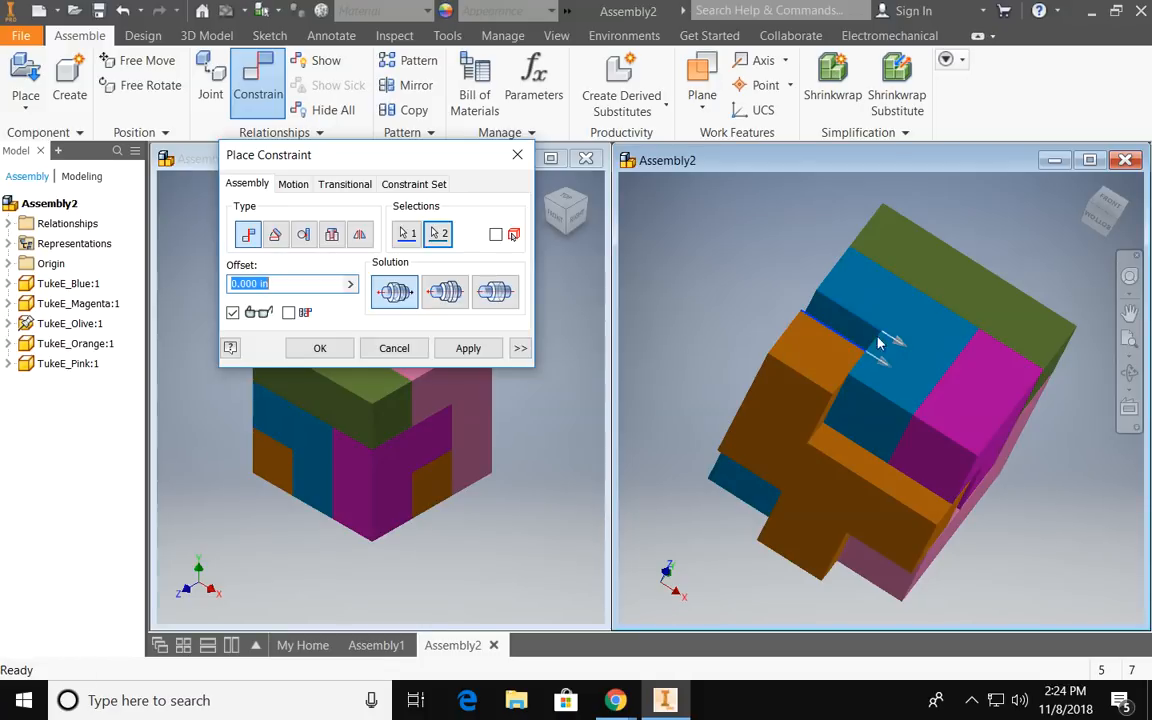
pyautogui.press('Return')
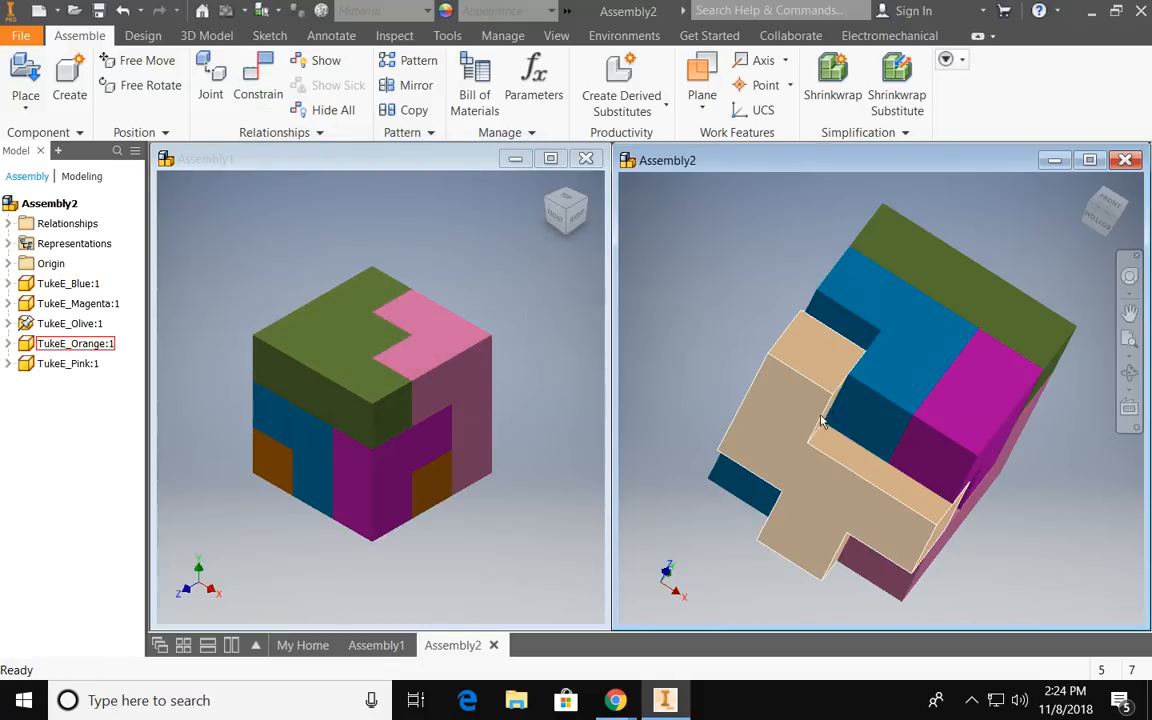
# Step: Try to mate the orange part's inner corner edge to the adjacent blue leg edge with 0.000 in offset
pyautogui.press('c')
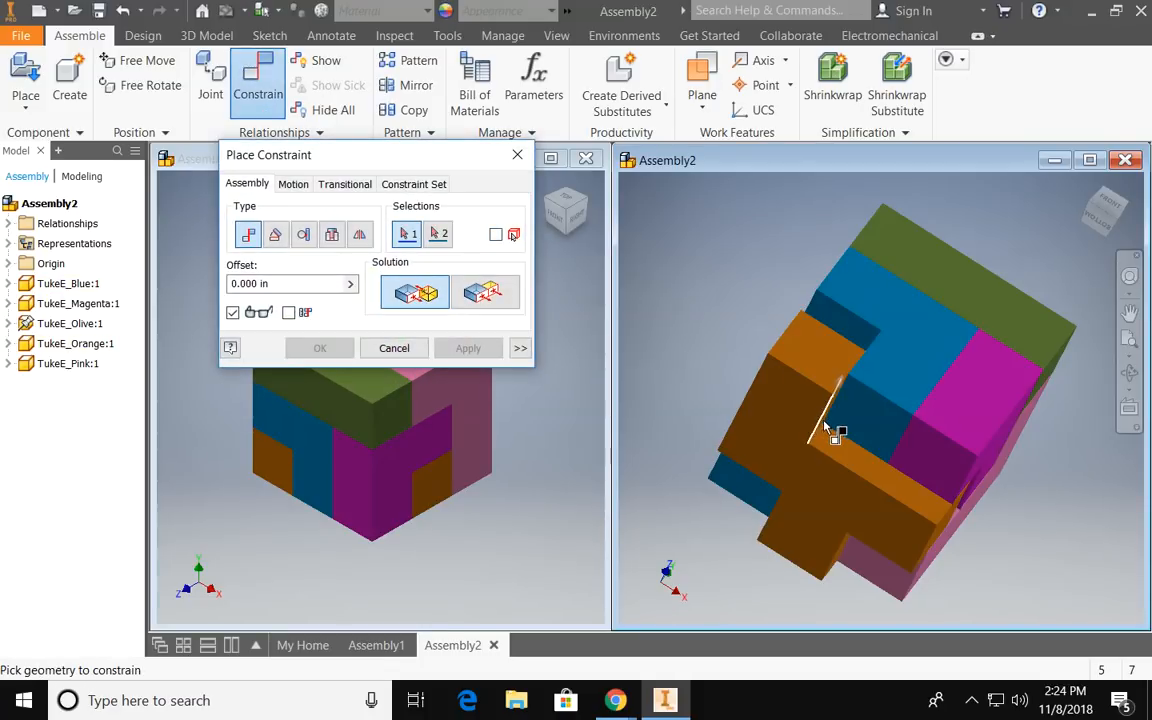
pyautogui.scroll(-5, 820, 432)
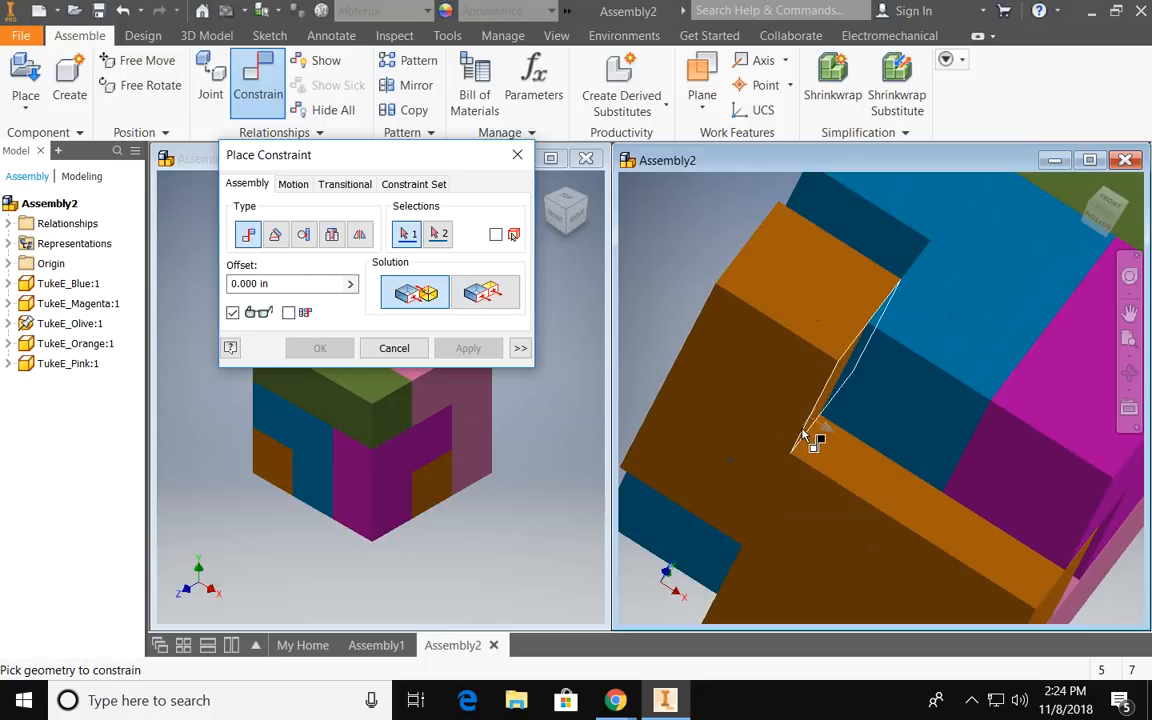
pyautogui.click(816, 428)
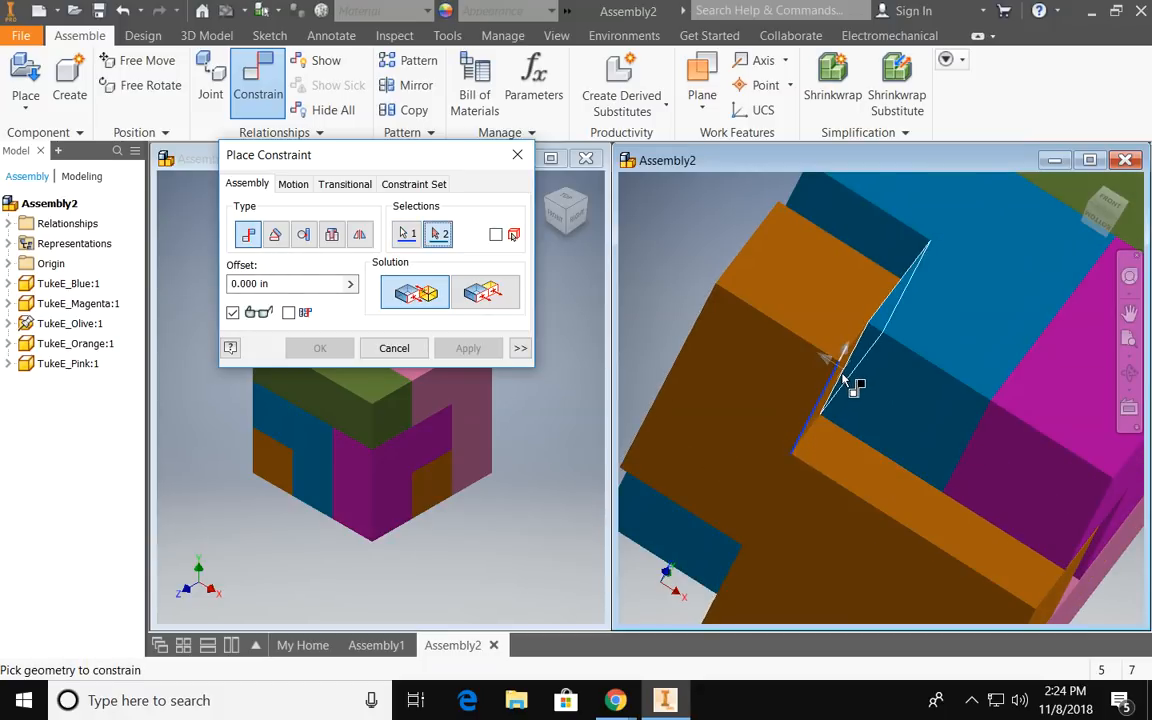
pyautogui.click(845, 383)
pyautogui.press('Return')
pyautogui.keyDown('shift'); pyautogui.moveTo(840, 449); pyautogui.dragTo(760, 457, button='middle'); pyautogui.keyUp('shift')
pyautogui.press('c')
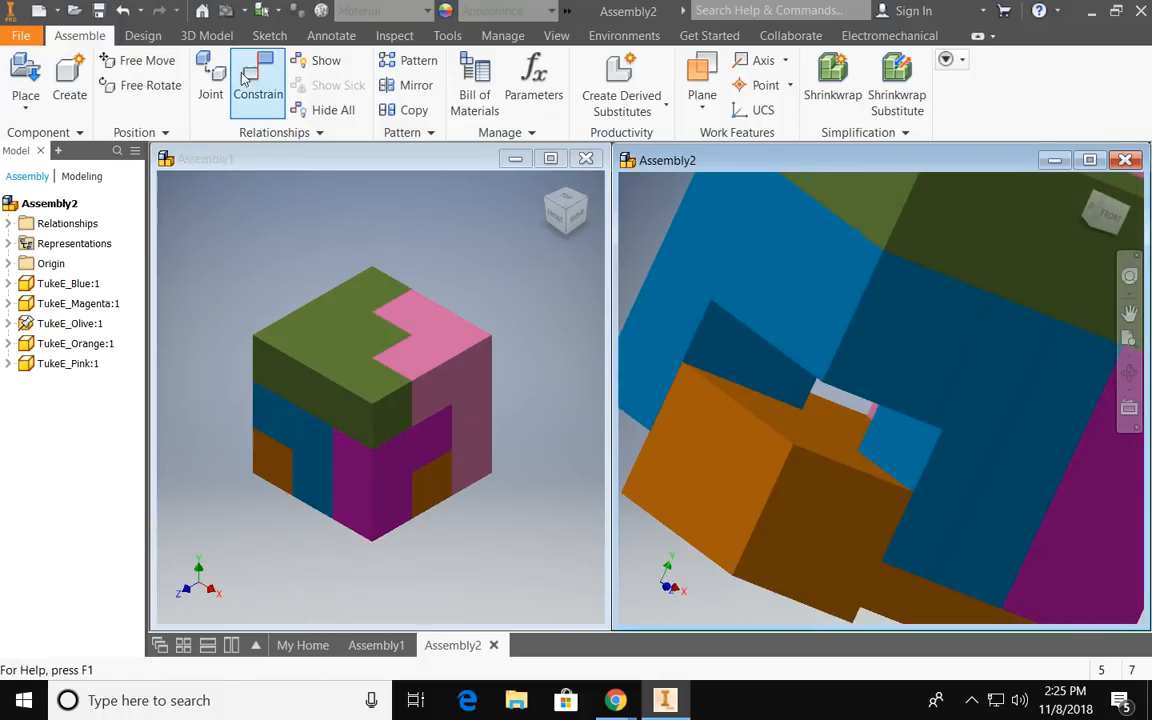
pyautogui.click(744, 408)
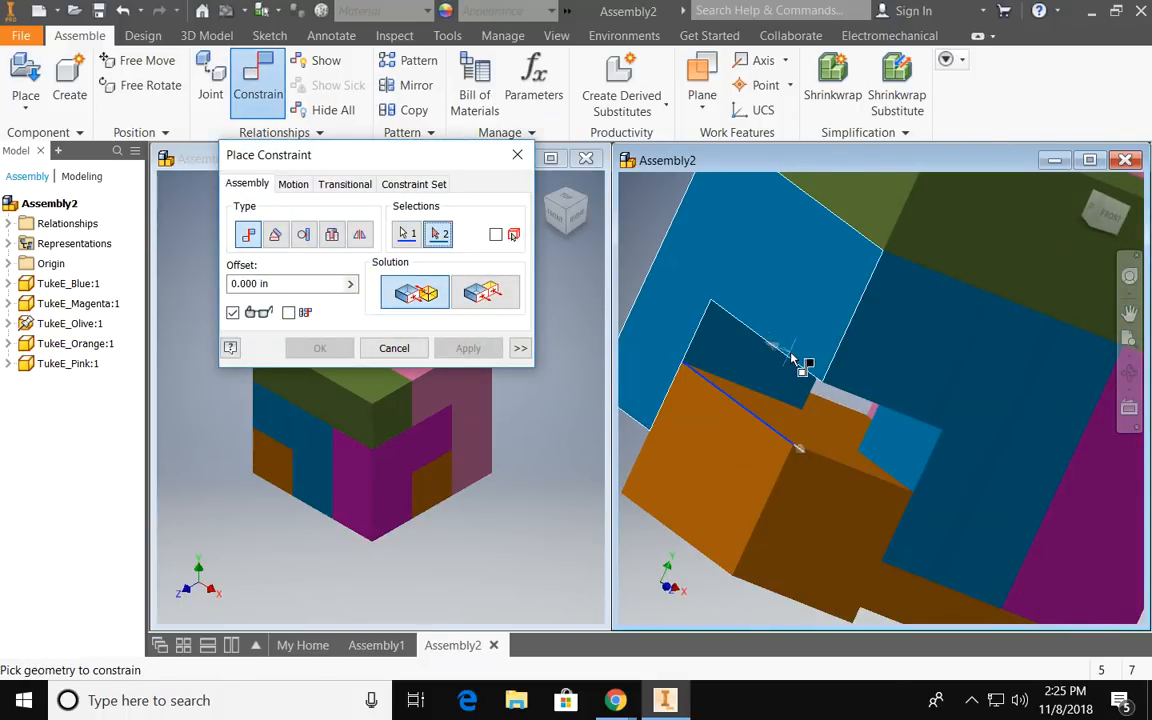
pyautogui.click(792, 363)
pyautogui.click(394, 344)
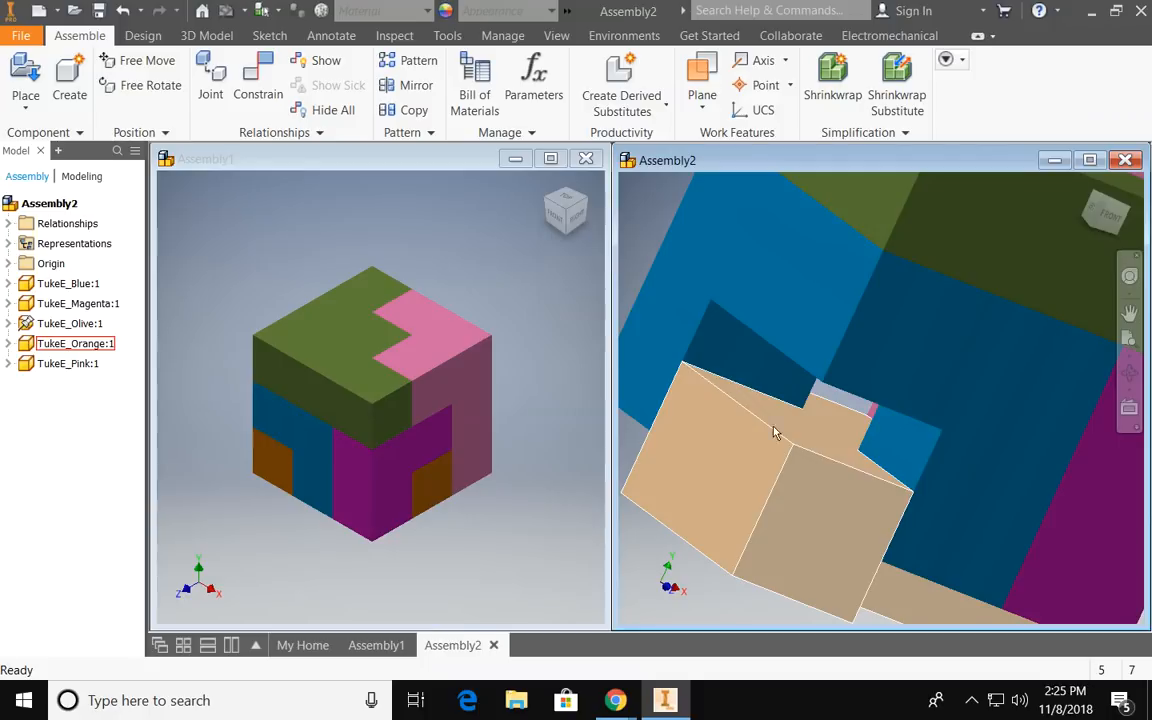
# Step: Mate the orange part's upper side to the underside of the blue part with 0.000 in offset, seating it in the cube
pyautogui.click(258, 80)
pyautogui.click(745, 388)
pyautogui.keyDown('shift'); pyautogui.moveTo(789, 424); pyautogui.dragTo(735, 385, button='middle'); pyautogui.keyUp('shift')
pyautogui.click(843, 300)
pyautogui.click(468, 348)
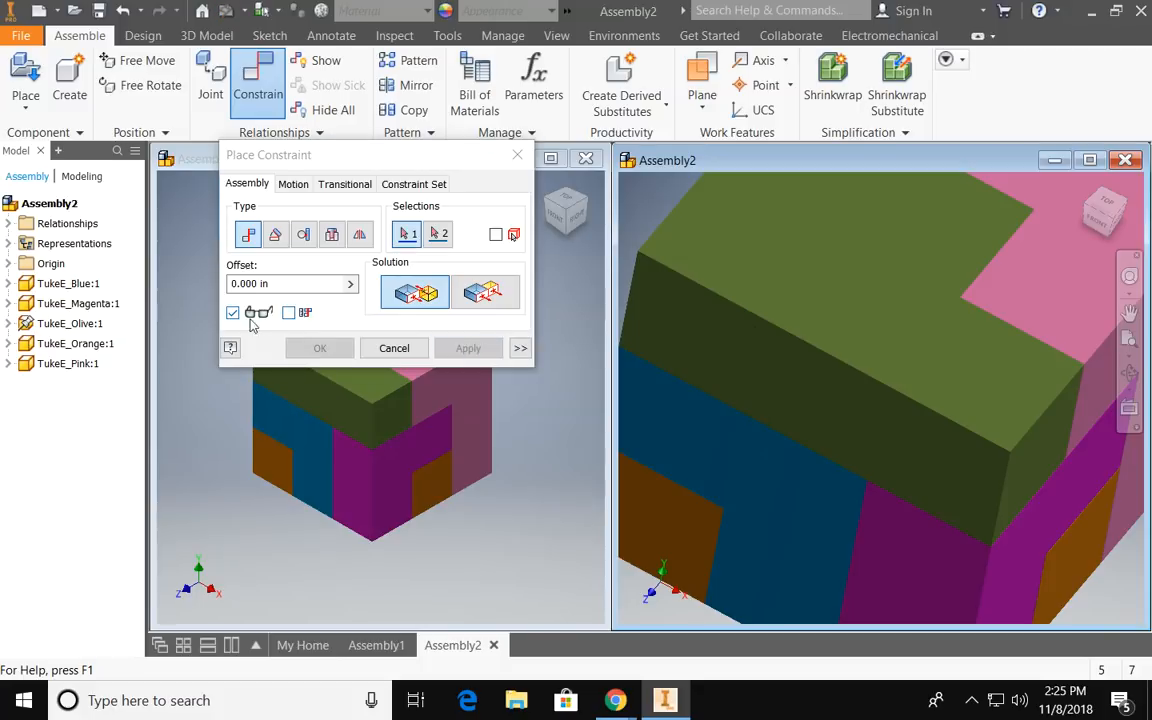
pyautogui.click(407, 350)
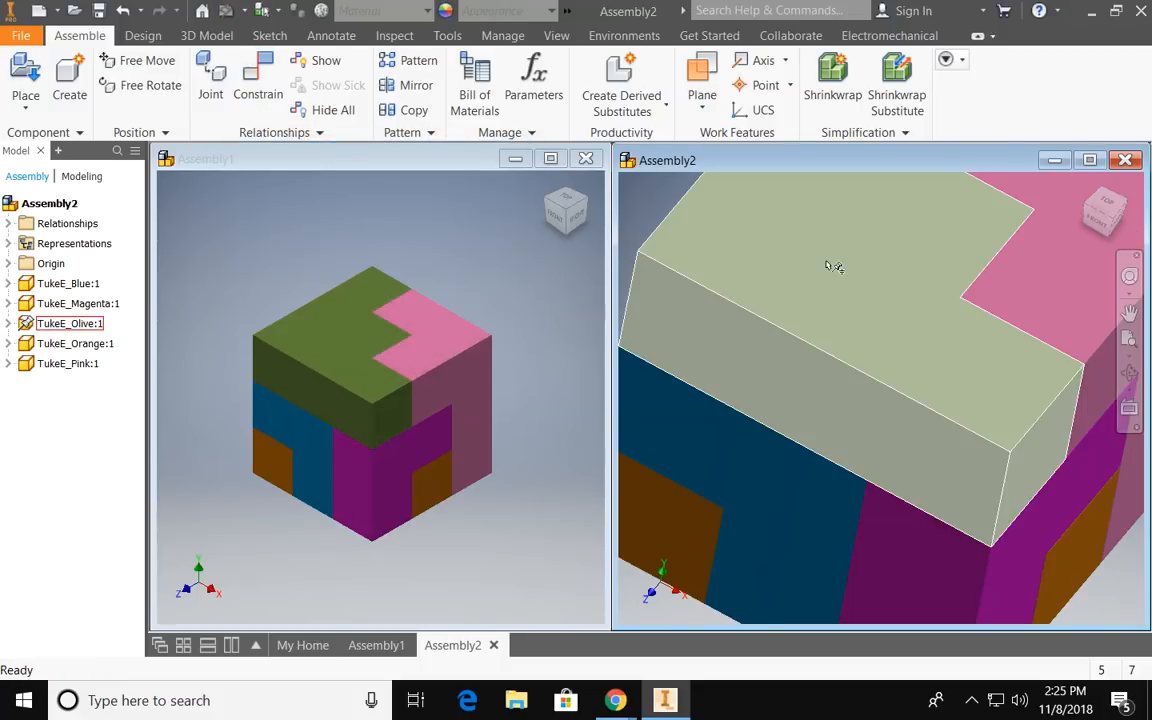
# Step: Return to the home view and run an interference analysis on all five parts of the assembled cube
pyautogui.click(1080, 184)
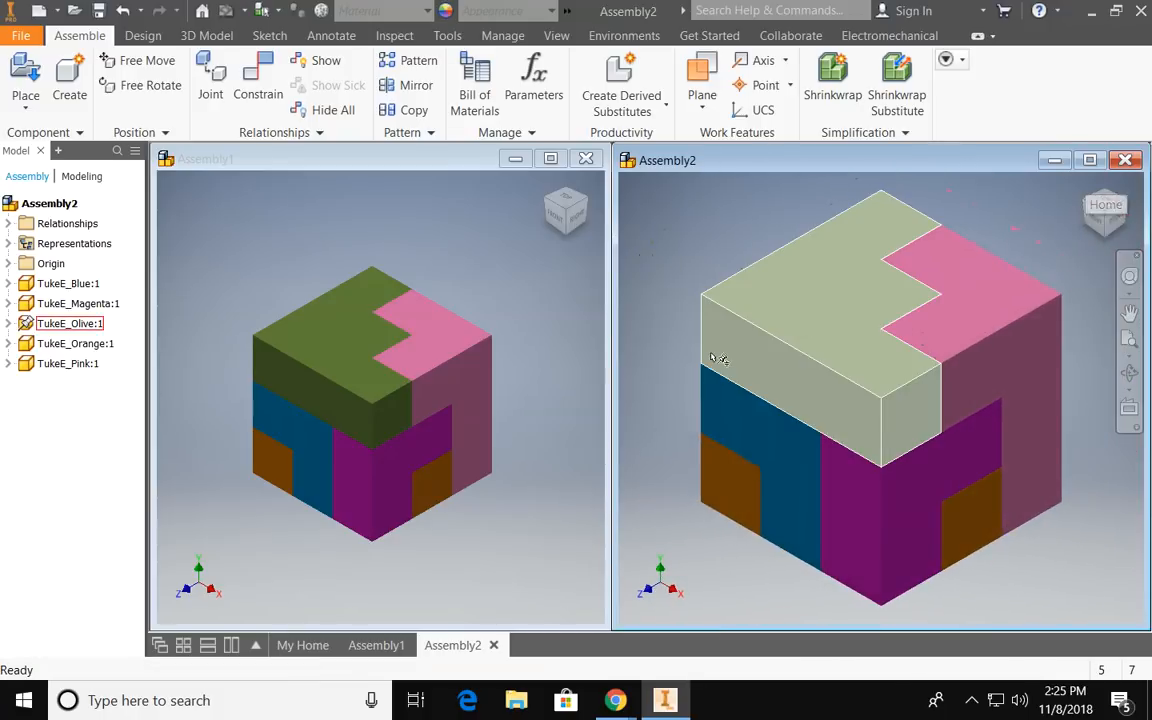
pyautogui.scroll(4, 998, 437)
pyautogui.scroll(-4, 998, 441)
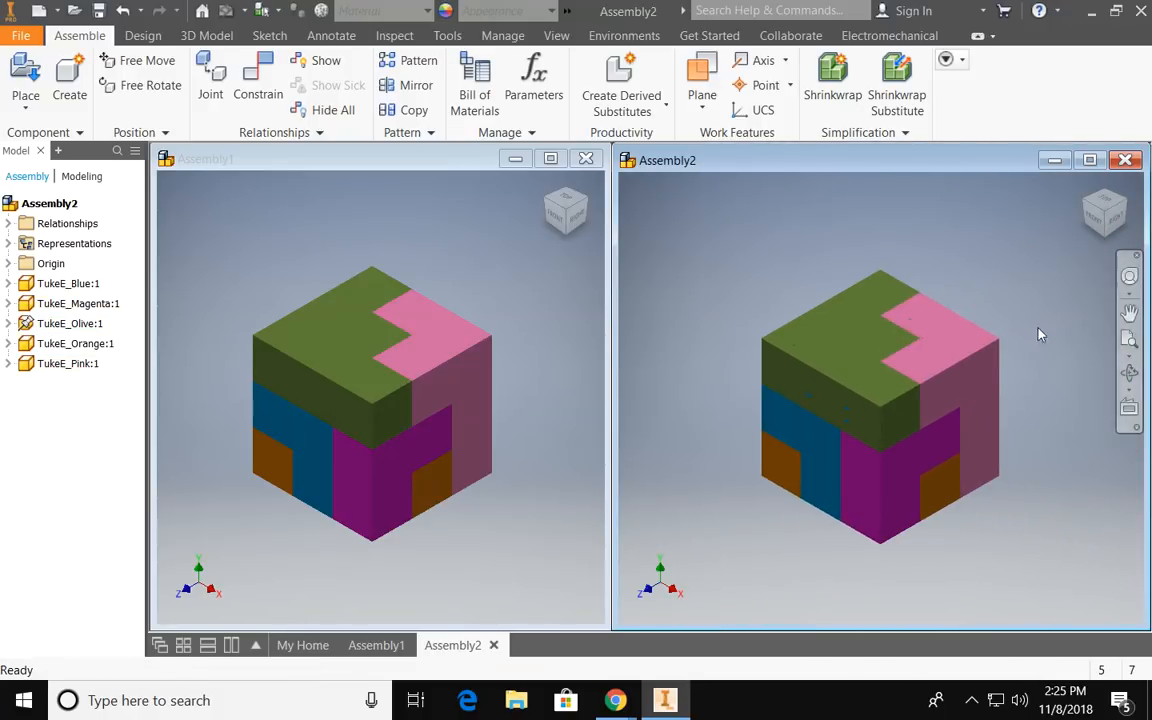
pyautogui.moveTo(686, 208); pyautogui.dragTo(1082, 575)
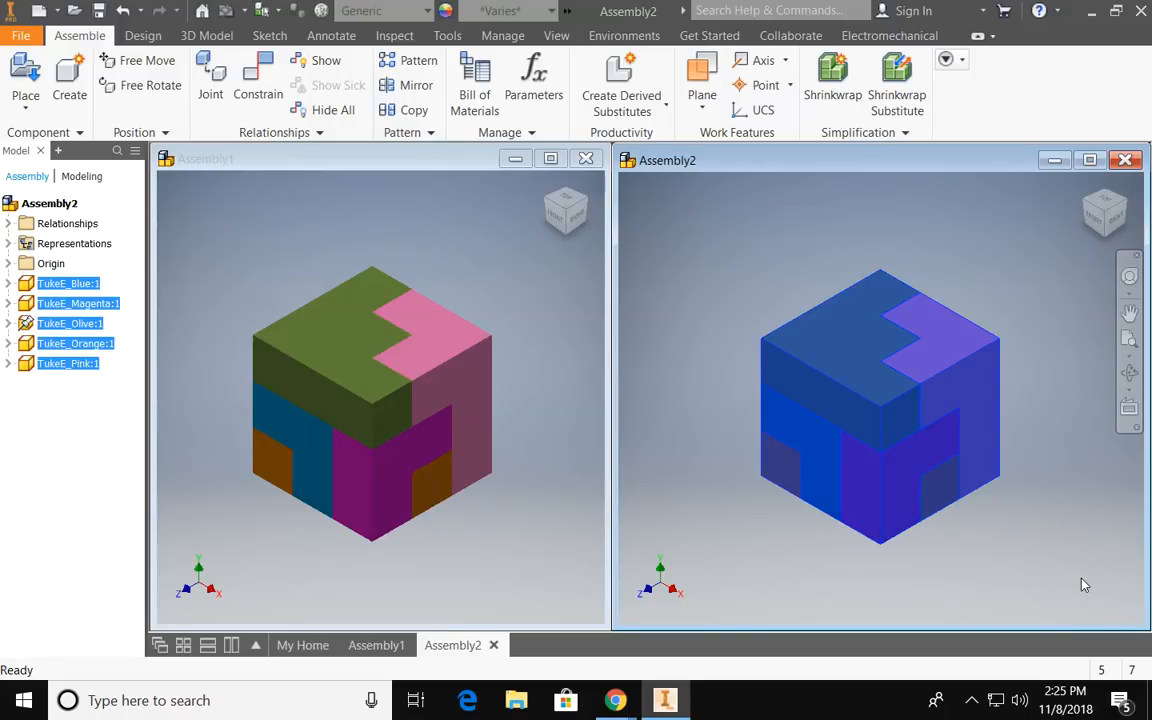
pyautogui.click(396, 37)
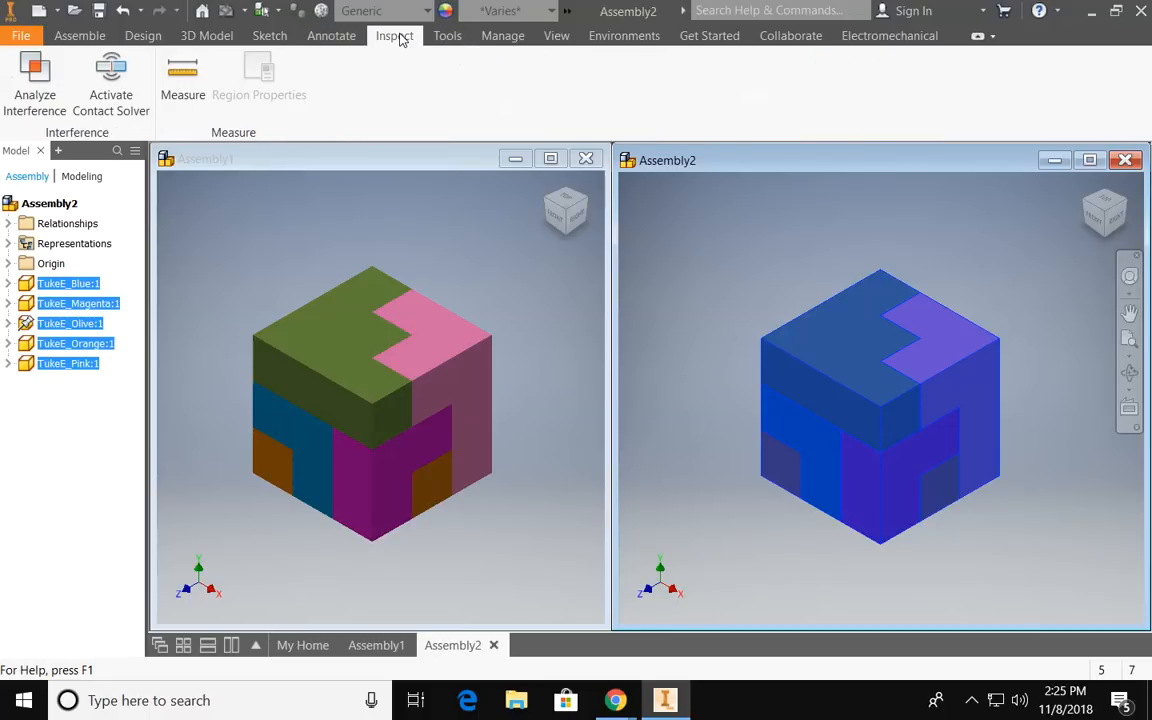
pyautogui.click(45, 88)
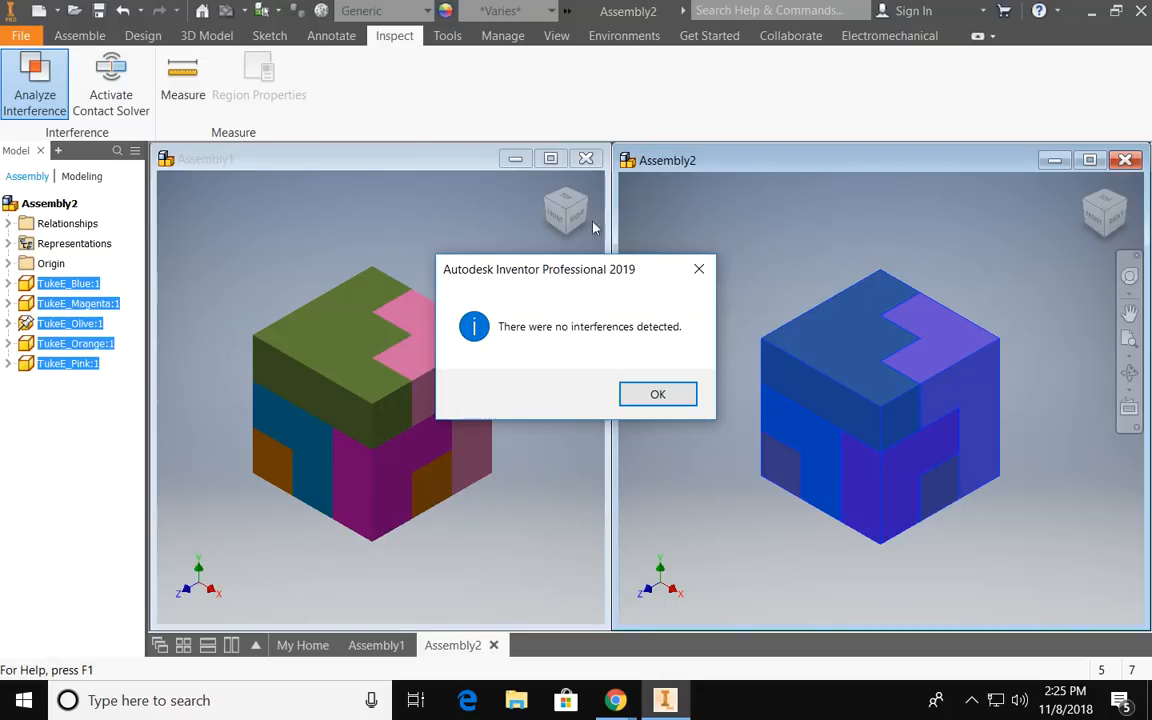
pyautogui.click(657, 396)
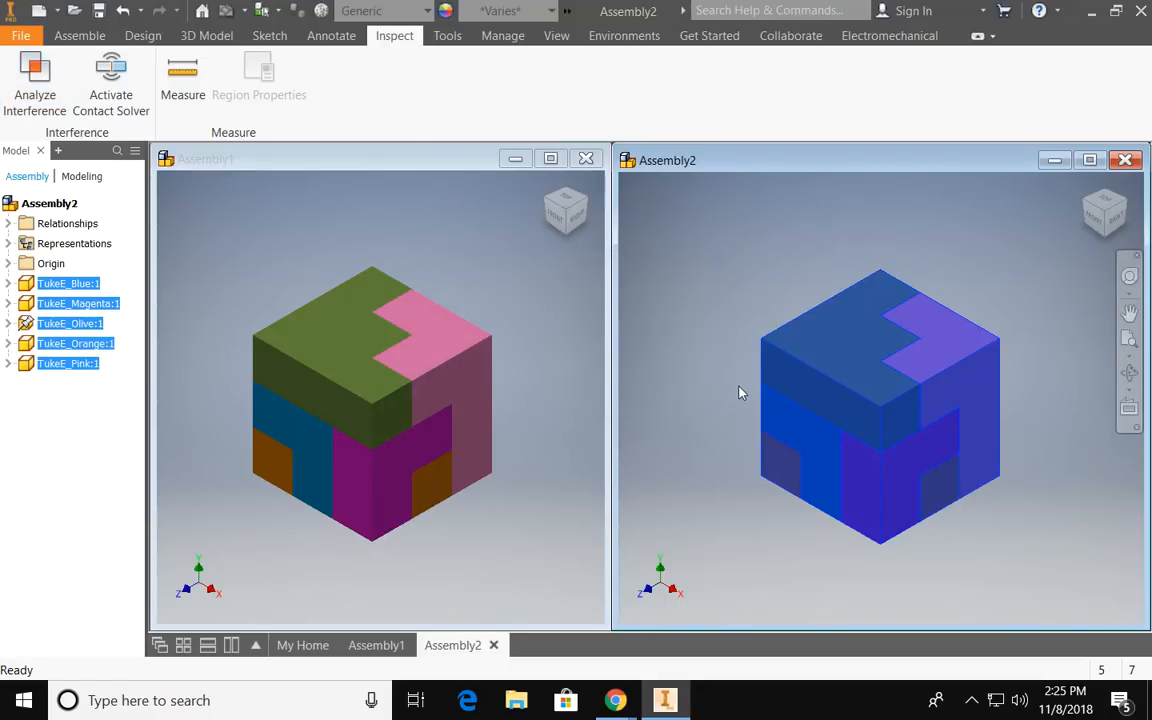
# Step: Expand the olive part in the model tree to review the constraints applied to it
pyautogui.click(7, 323)
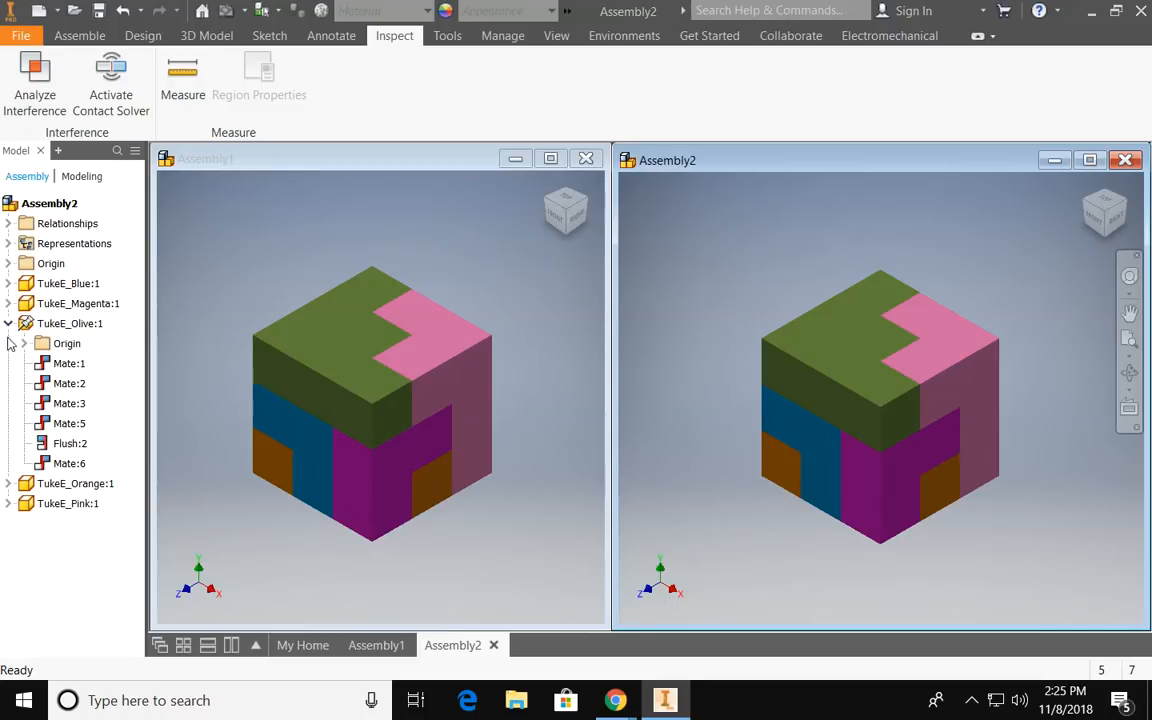
pyautogui.rightClick(66, 425)
pyautogui.press('Escape')
pyautogui.click(759, 303)
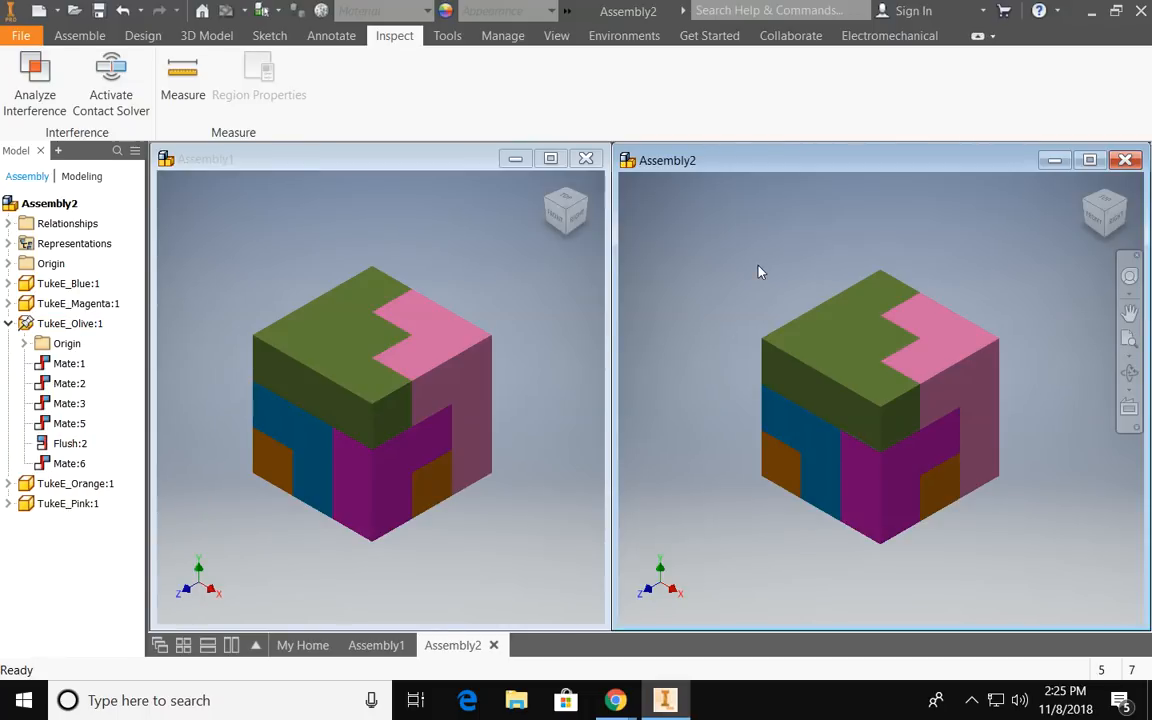